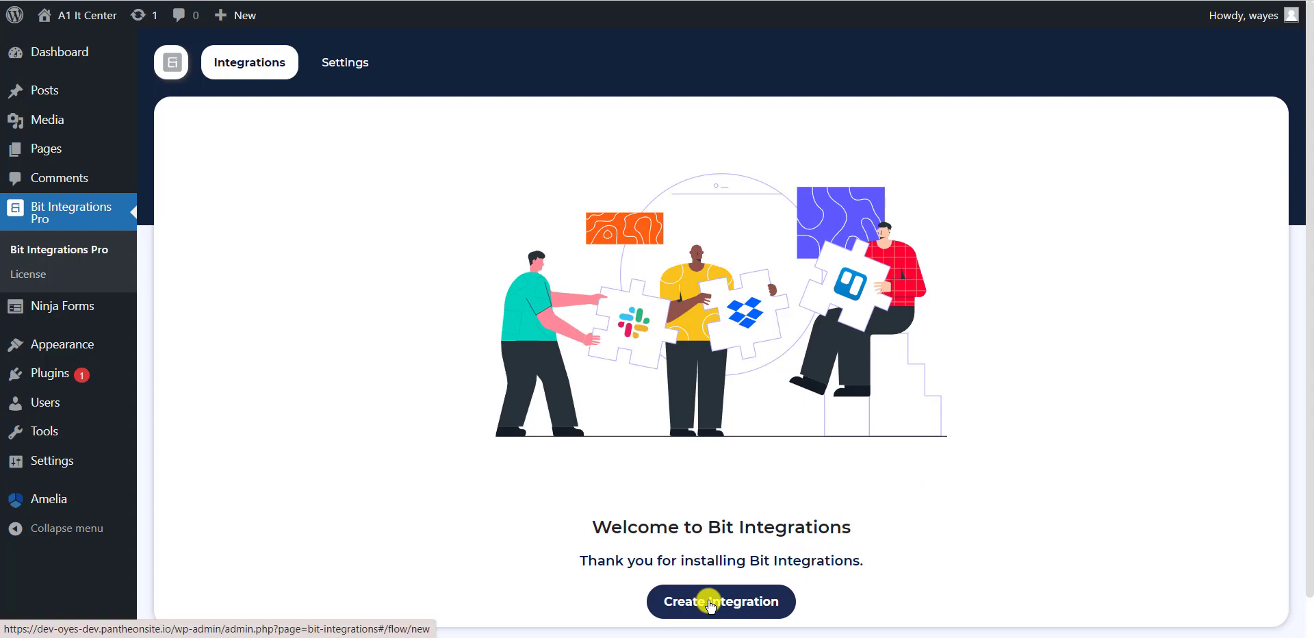
Create a new integration with the Ninja Forms 'Contact Us' form as its trigger, then continue to the action list.
click(710, 605)
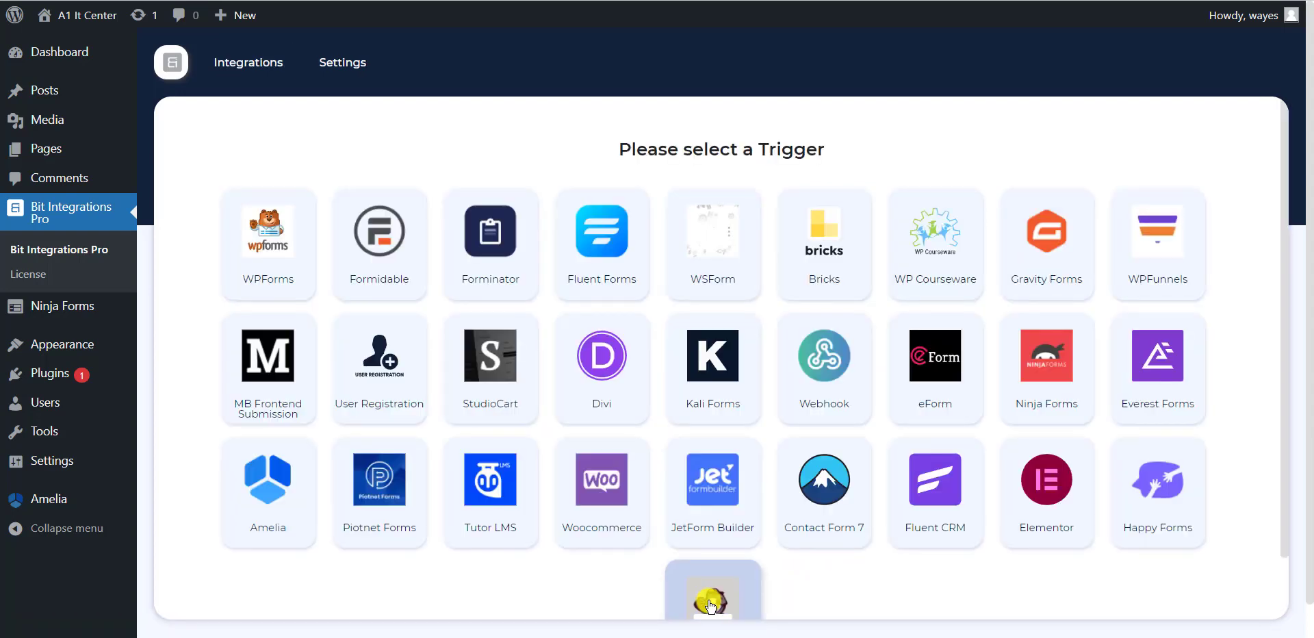
click(1050, 387)
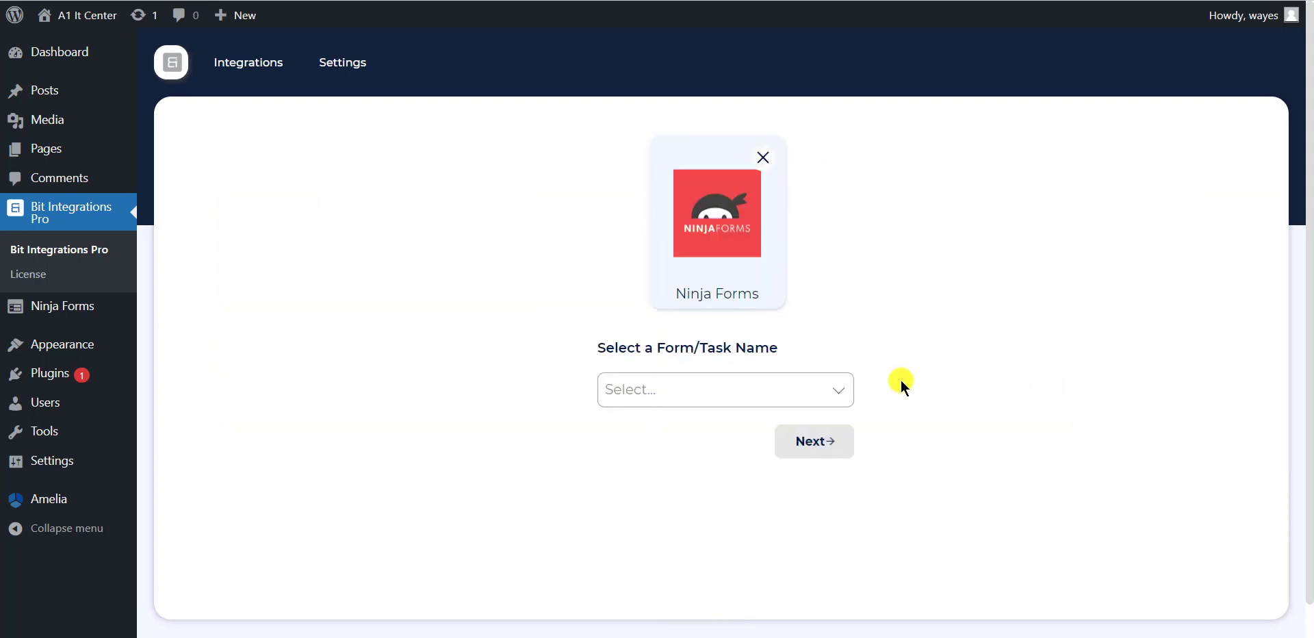
click(699, 387)
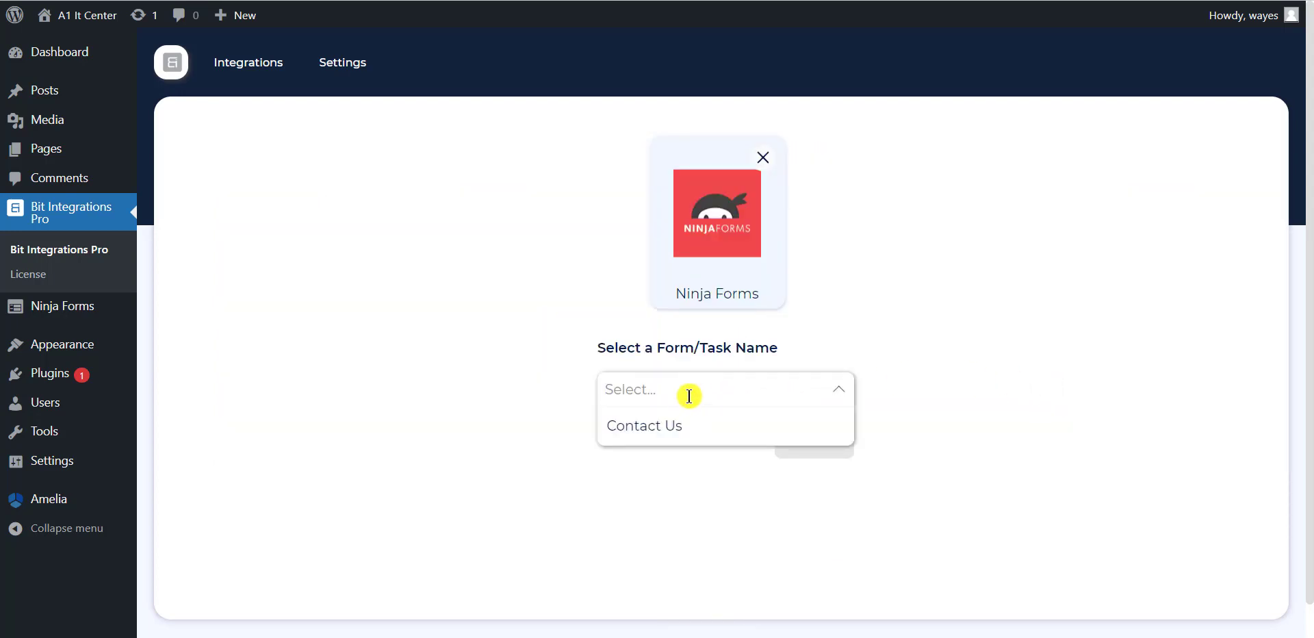
click(664, 437)
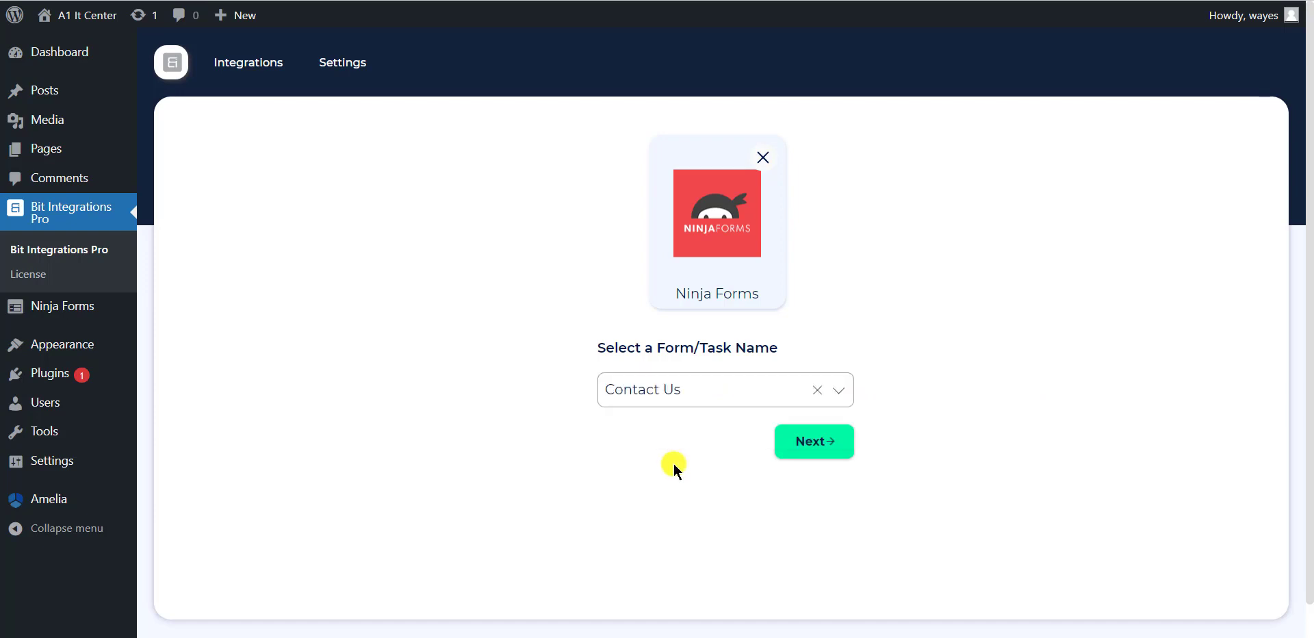
click(822, 442)
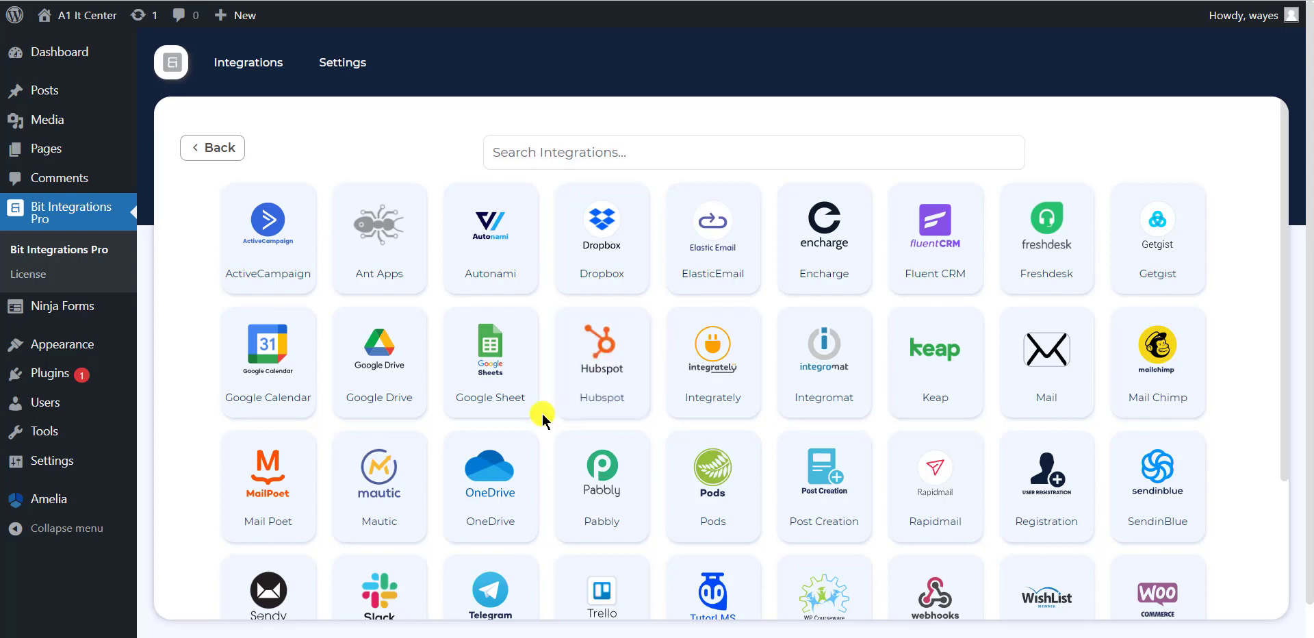
Choose Google Sheet as the action and highlight its Integration Name, Client id and Client secret fields.
click(487, 367)
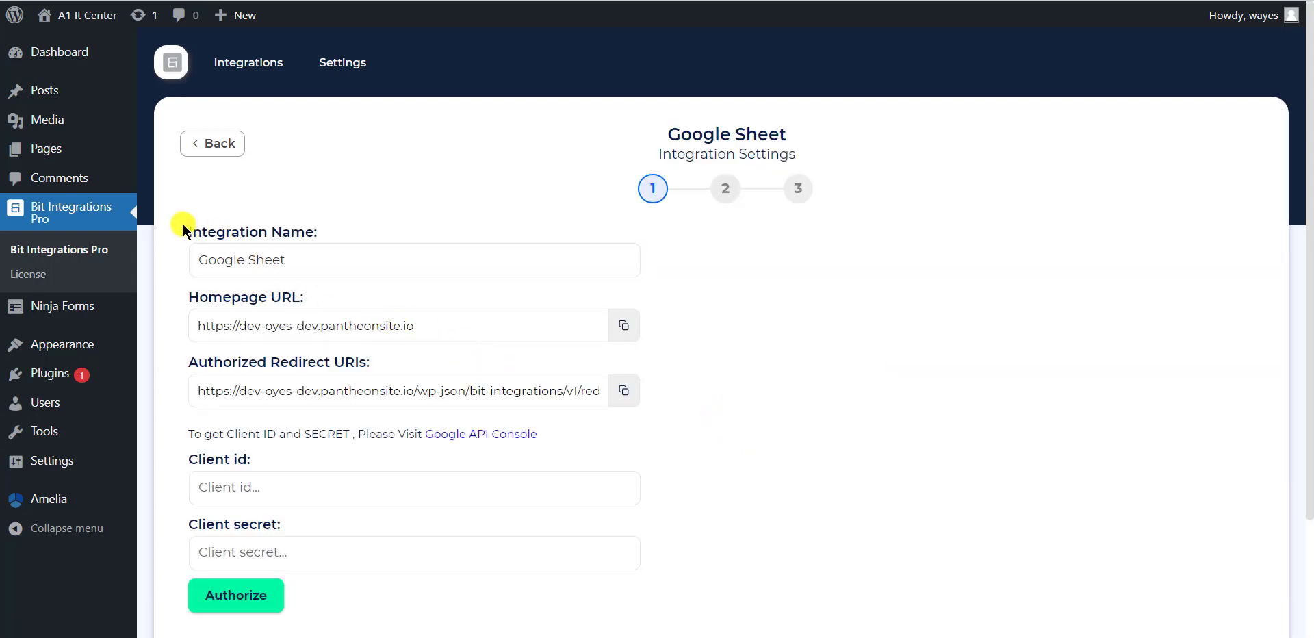
drag(184, 230, 366, 219)
click(347, 232)
drag(177, 458, 267, 463)
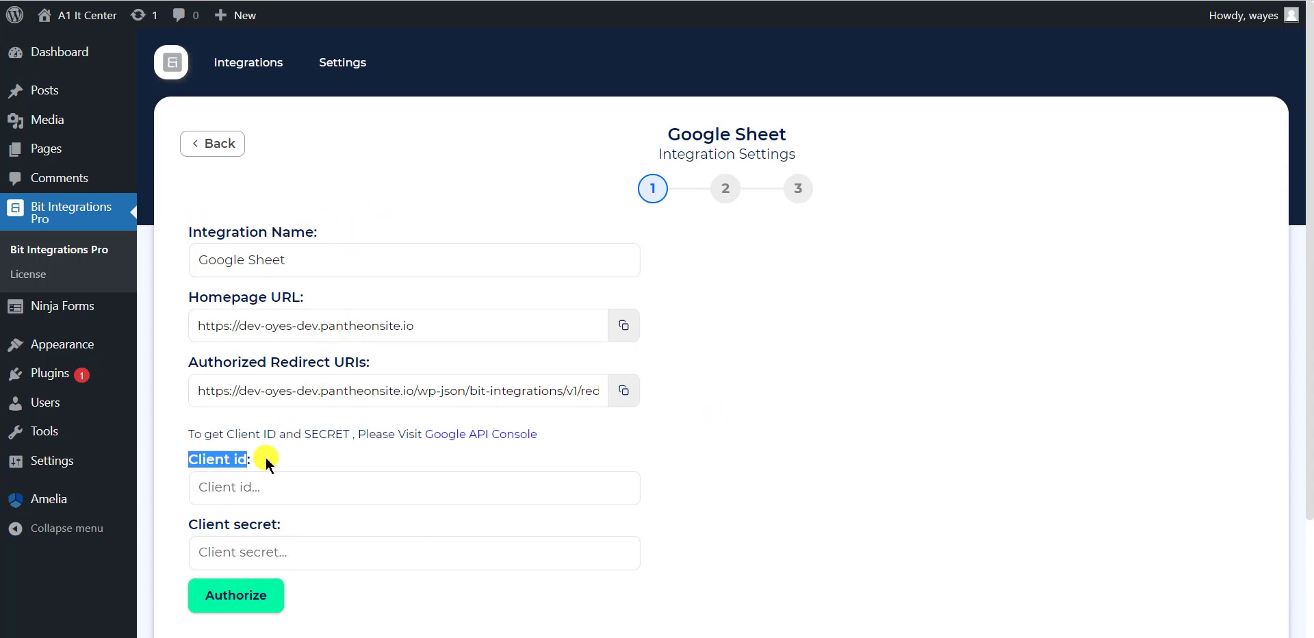
drag(183, 525, 358, 518)
click(358, 518)
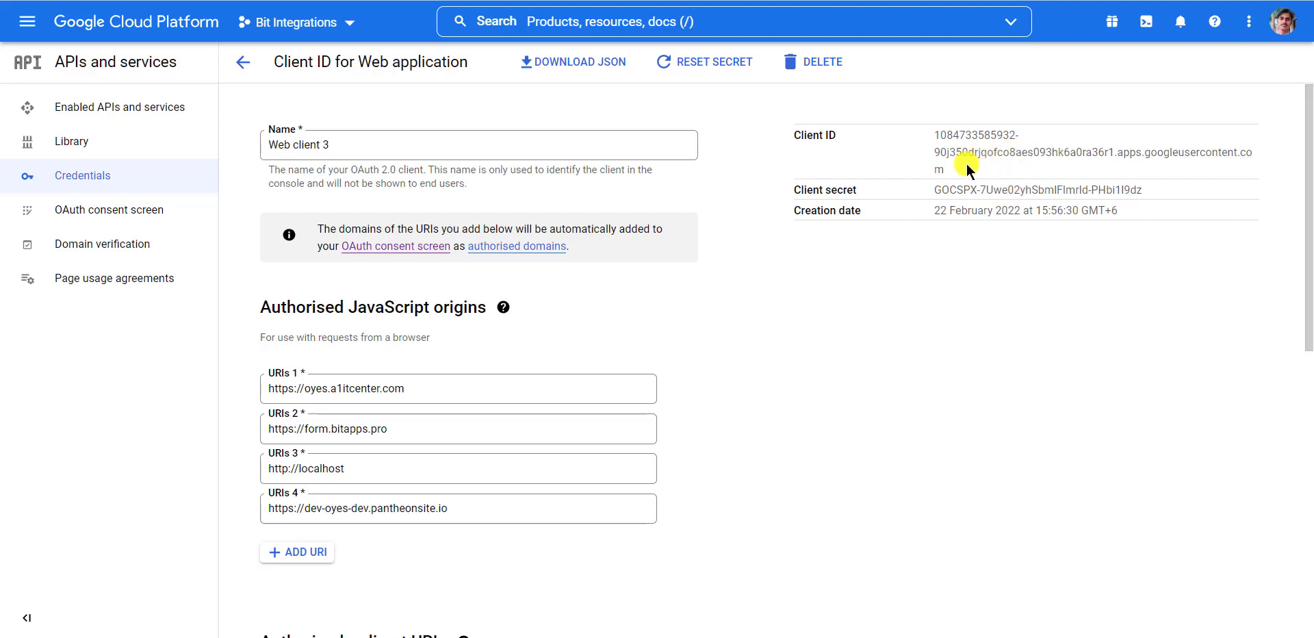
Copy the web client's Client ID from Google Cloud into the Client id field.
drag(965, 164, 908, 132)
key(ctrl+c)
click(671, 0)
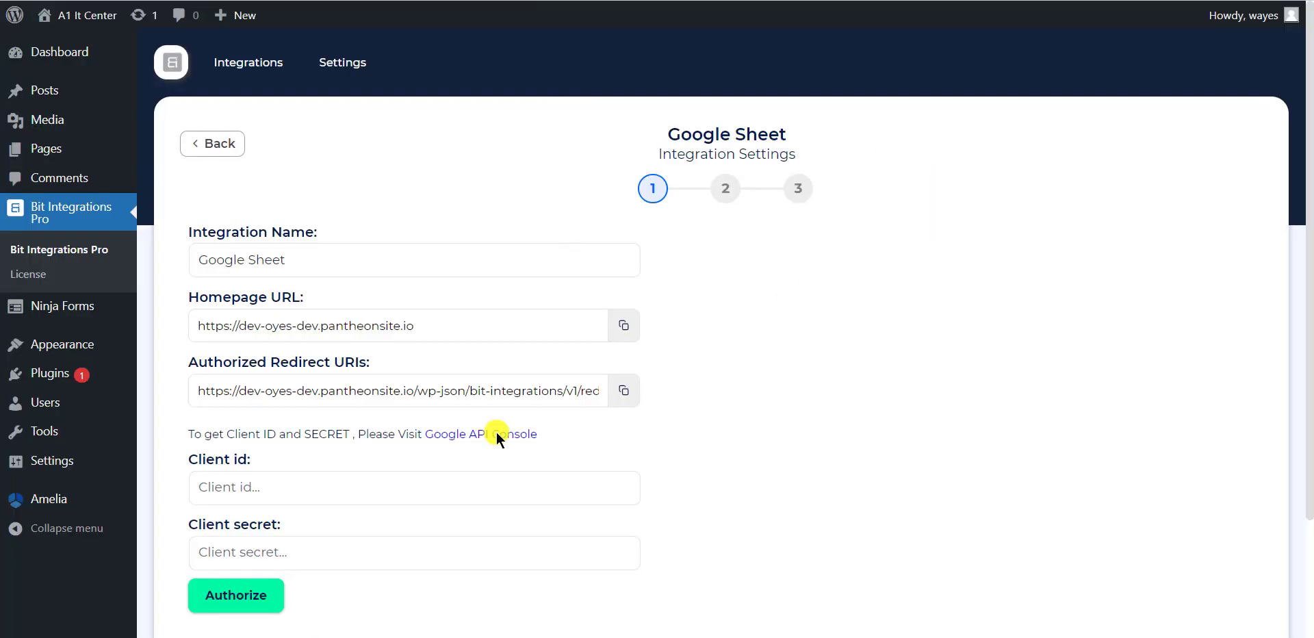
click(370, 493)
key(ctrl+v)
Copy the client secret from Google Cloud into the Client secret field.
click(828, 0)
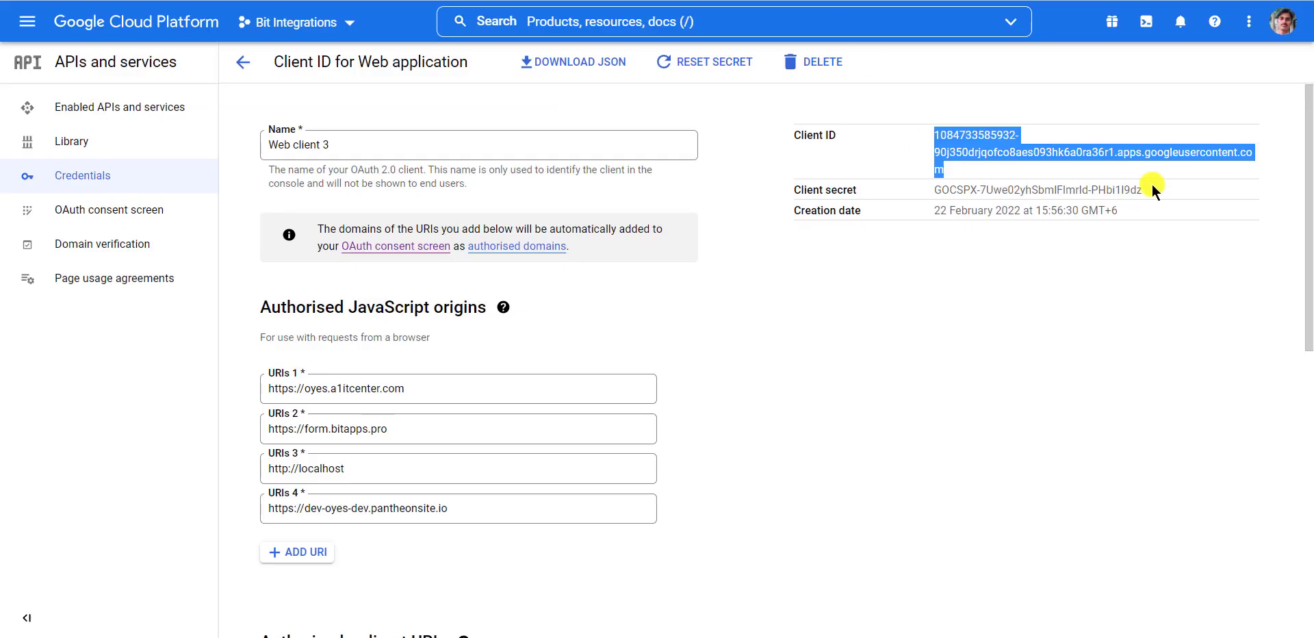
drag(1152, 188, 931, 194)
click(671, 0)
click(452, 552)
key(ctrl+v)
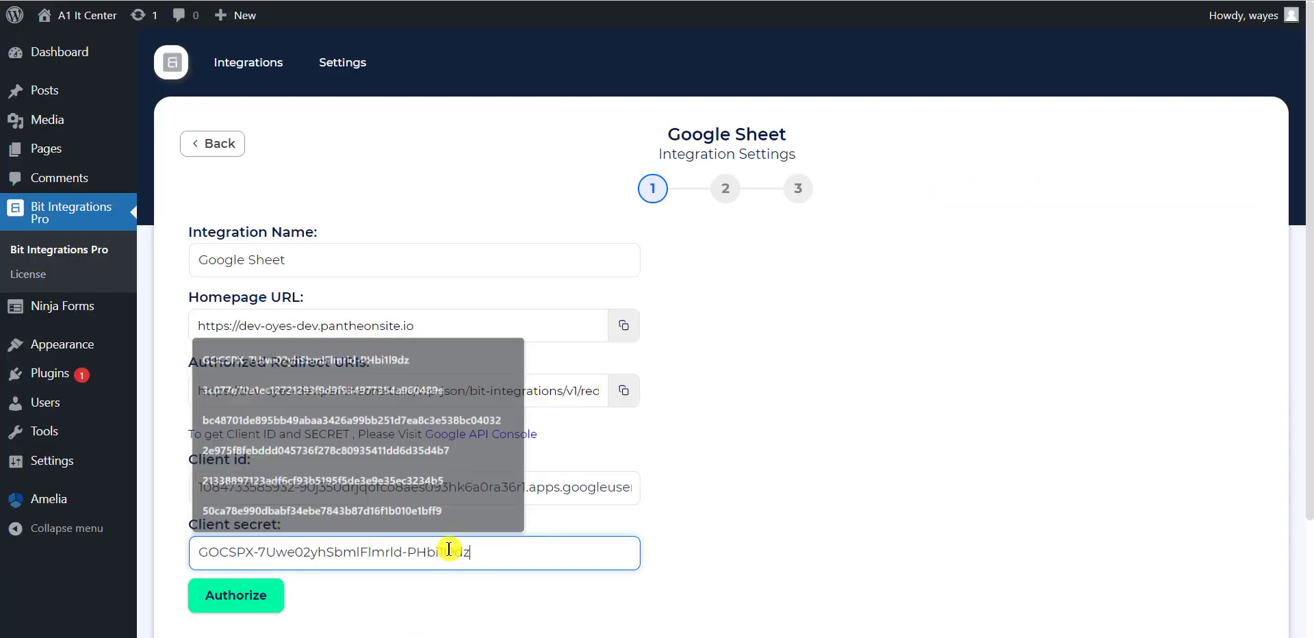
Authorize Google Sheet with the Google account, accepting the unverified-app warning, then proceed to step 2.
scroll(842, 546, down, 3)
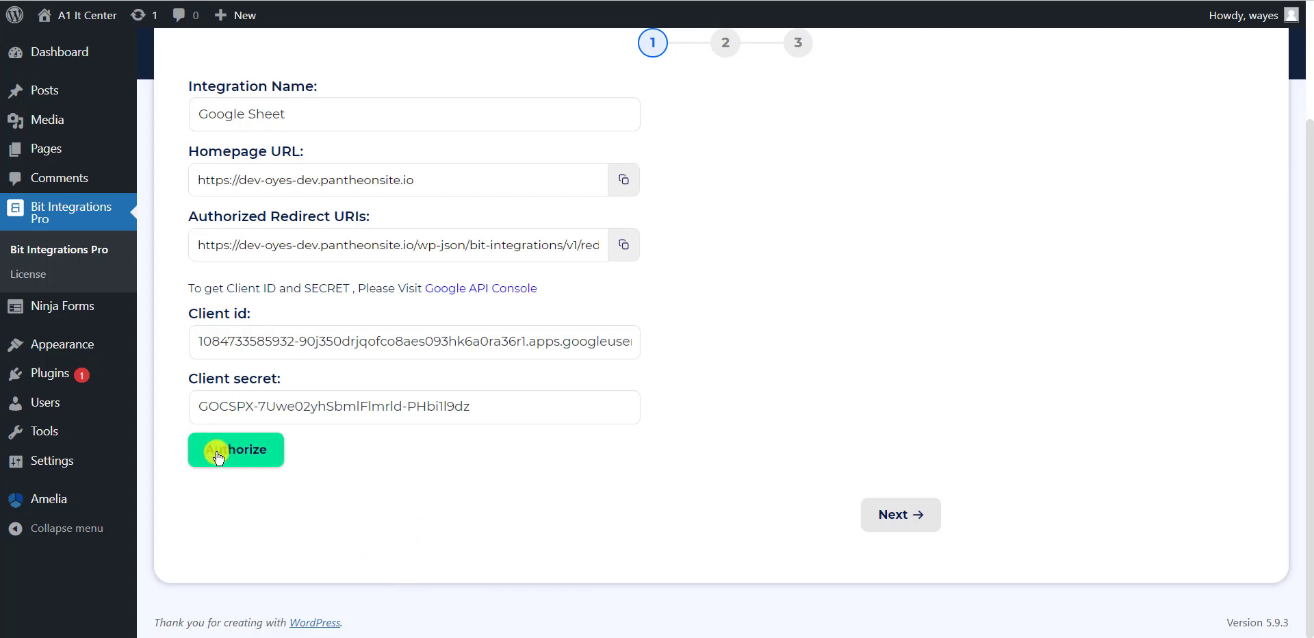
click(218, 457)
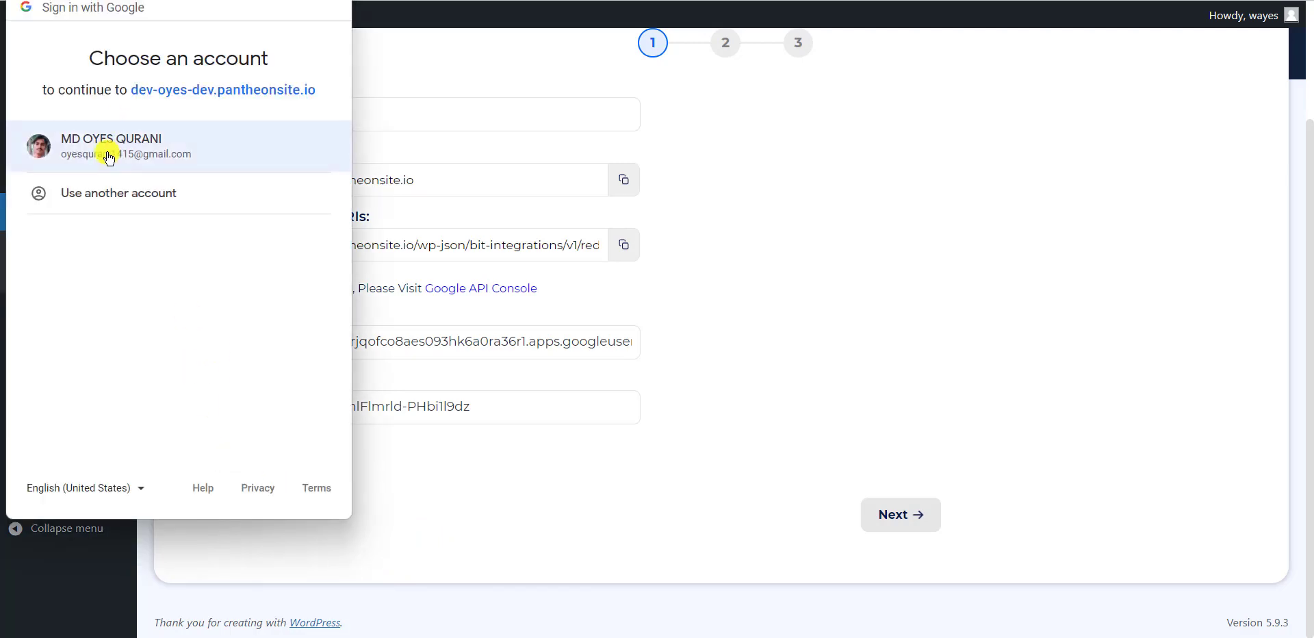
click(108, 156)
click(66, 368)
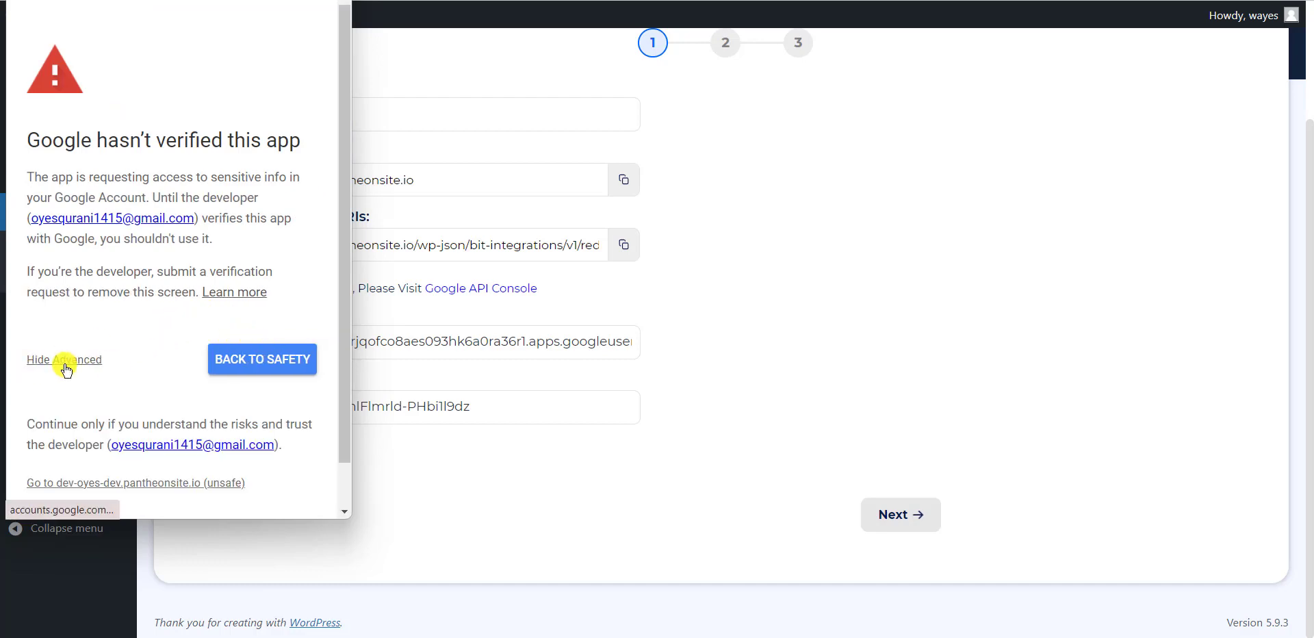
scroll(67, 369, down, 1)
click(161, 429)
scroll(263, 411, down, 3)
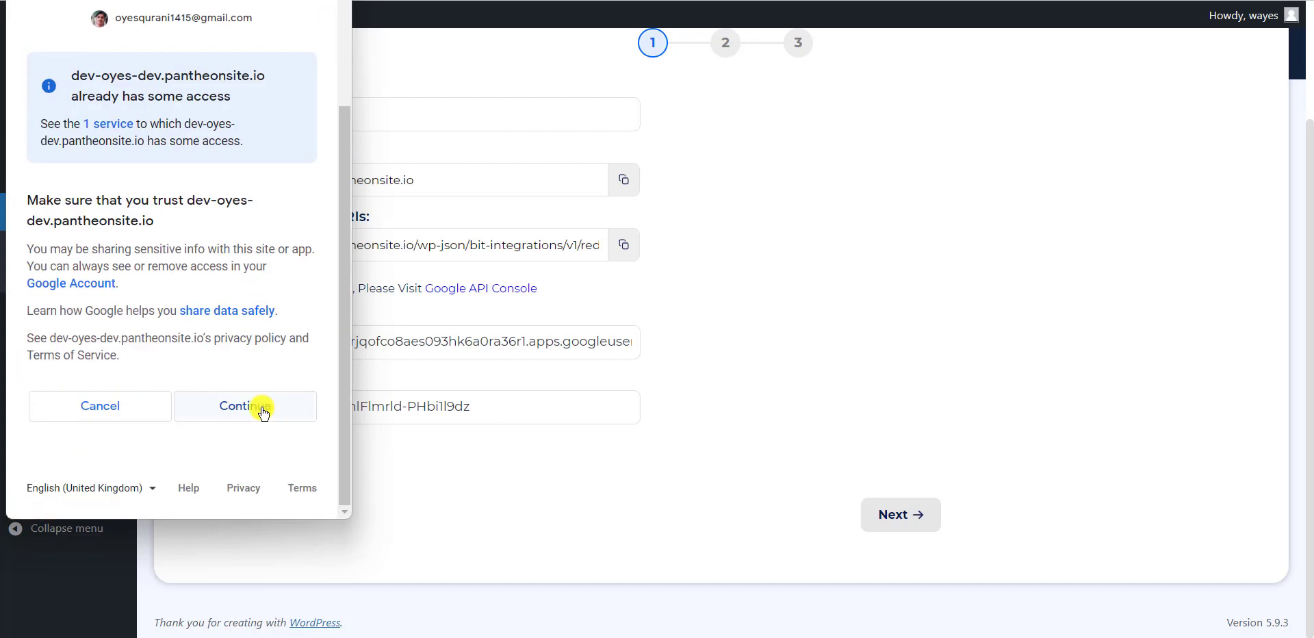
click(264, 411)
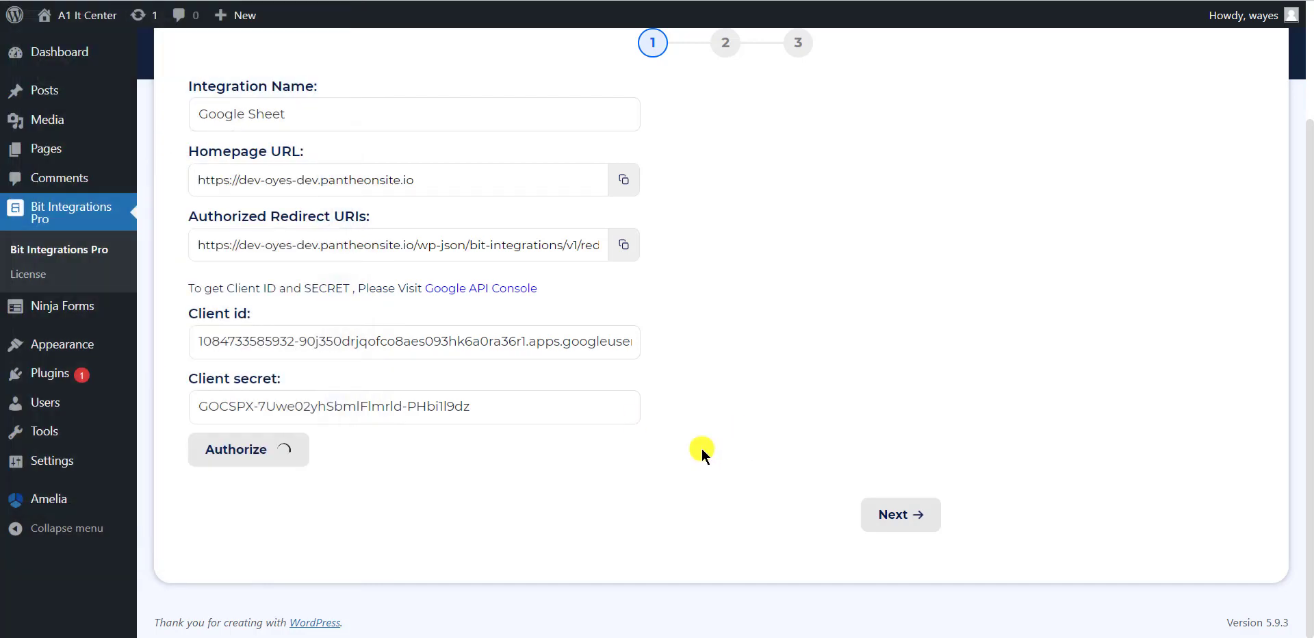
click(904, 517)
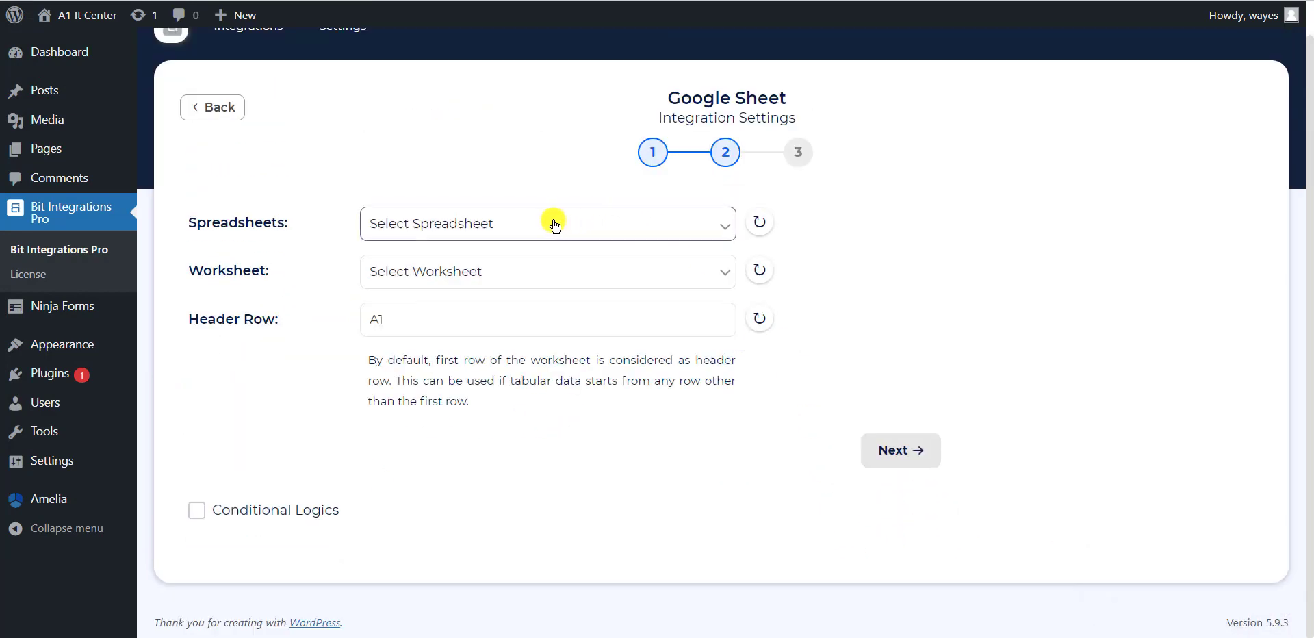
Select the 'Bit Integrations' spreadsheet and its 'Sheet1' worksheet.
click(448, 226)
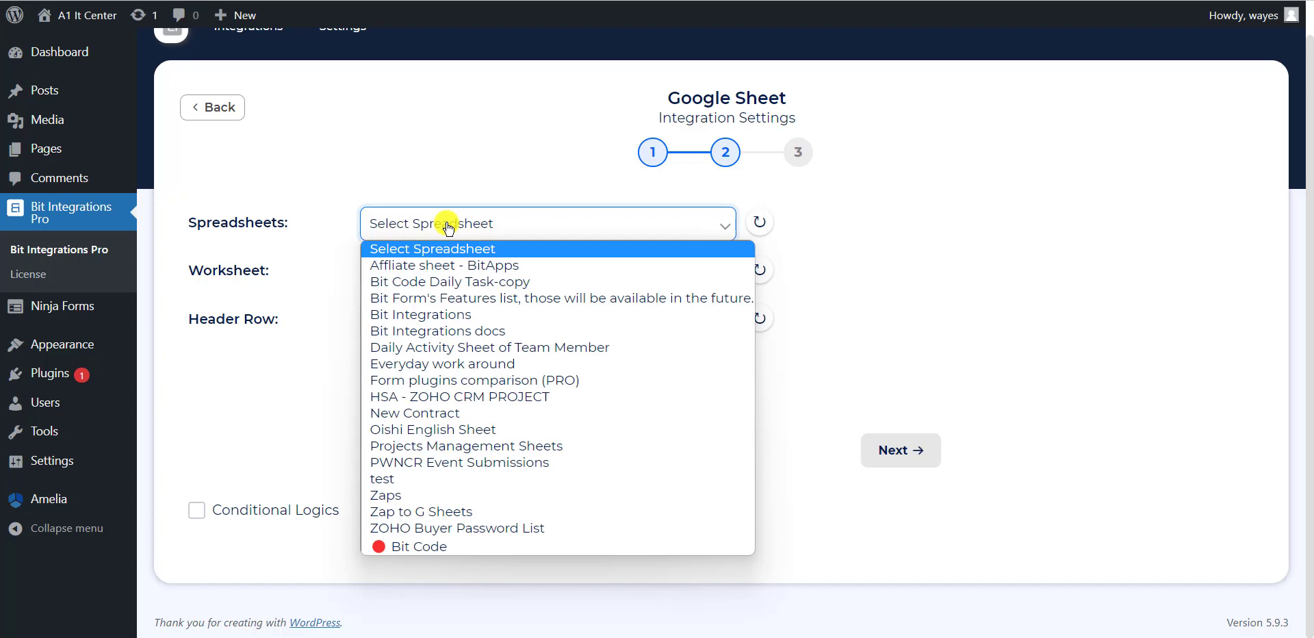
click(457, 315)
click(454, 272)
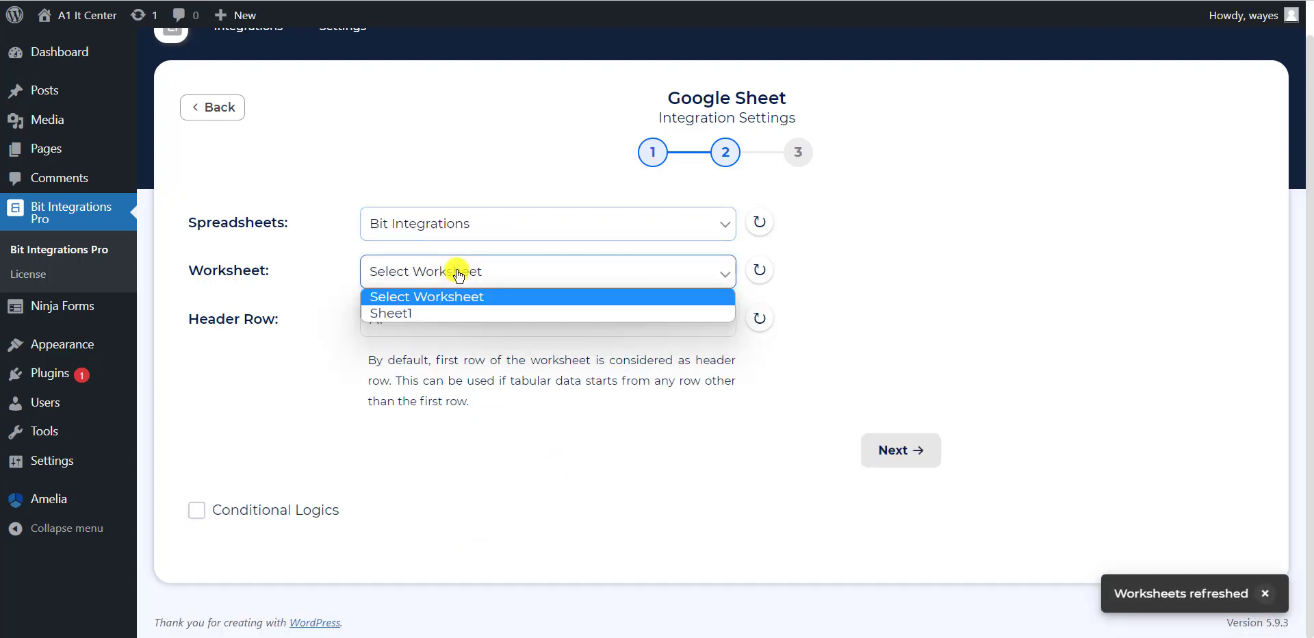
click(432, 314)
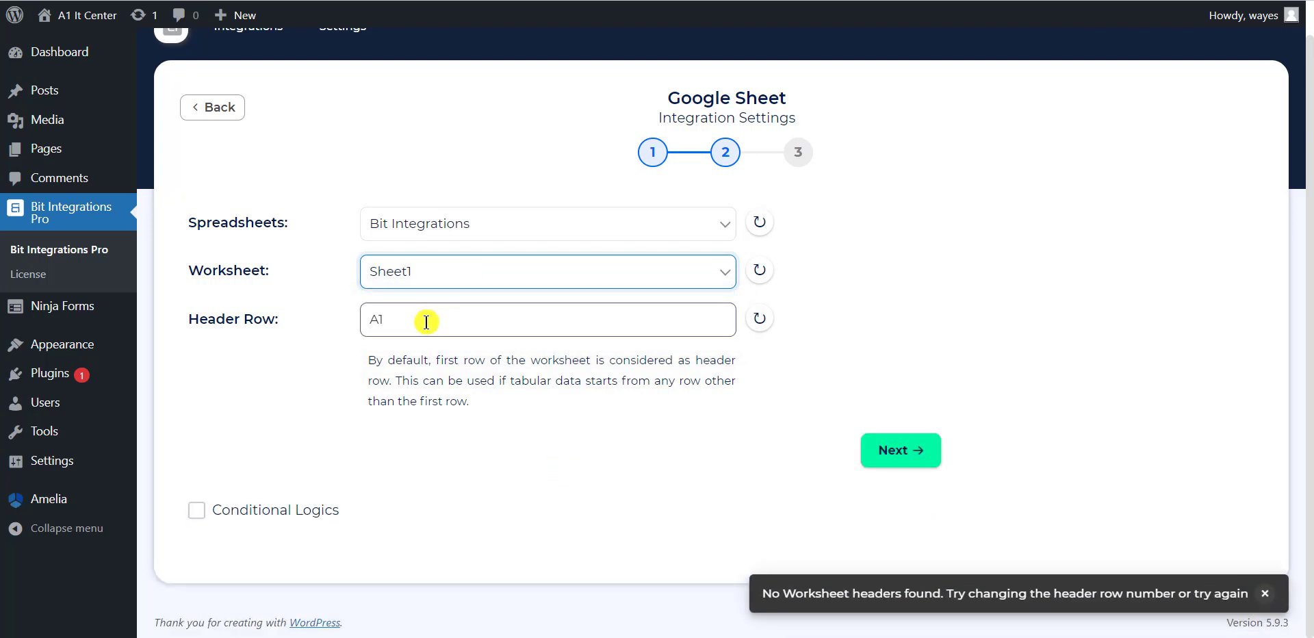
Replace header row A1 with C2 and refresh the worksheet headers.
click(427, 322)
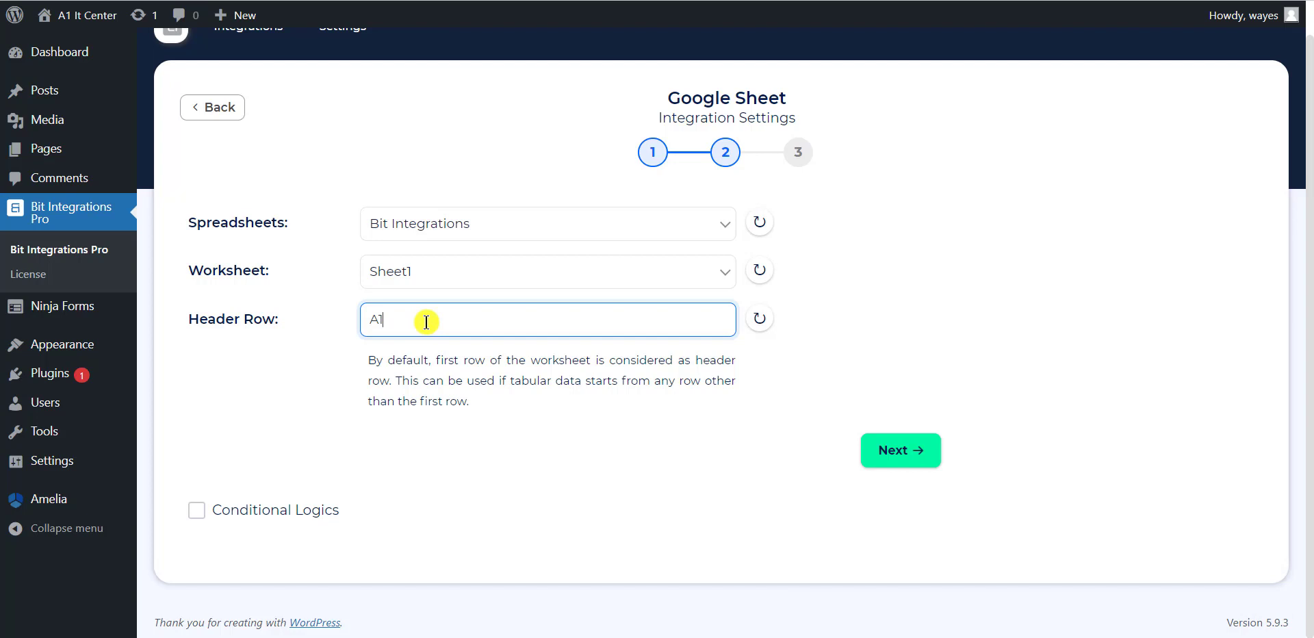
drag(427, 321, 356, 326)
text(C)
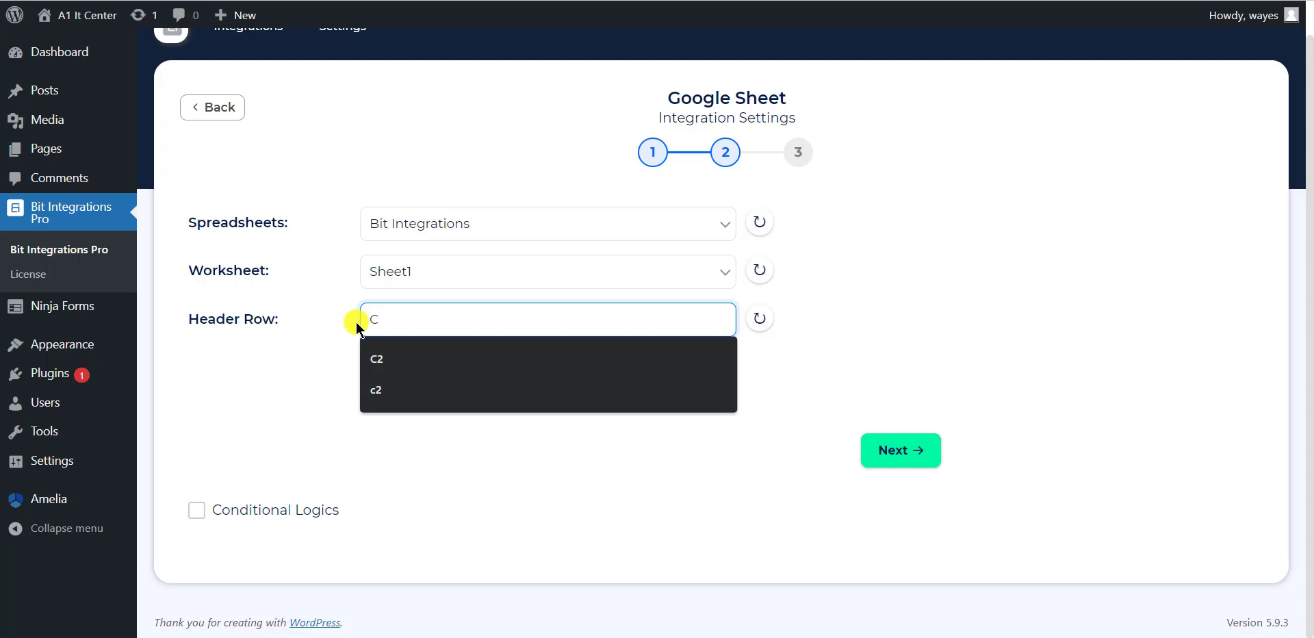
text(2)
click(536, 426)
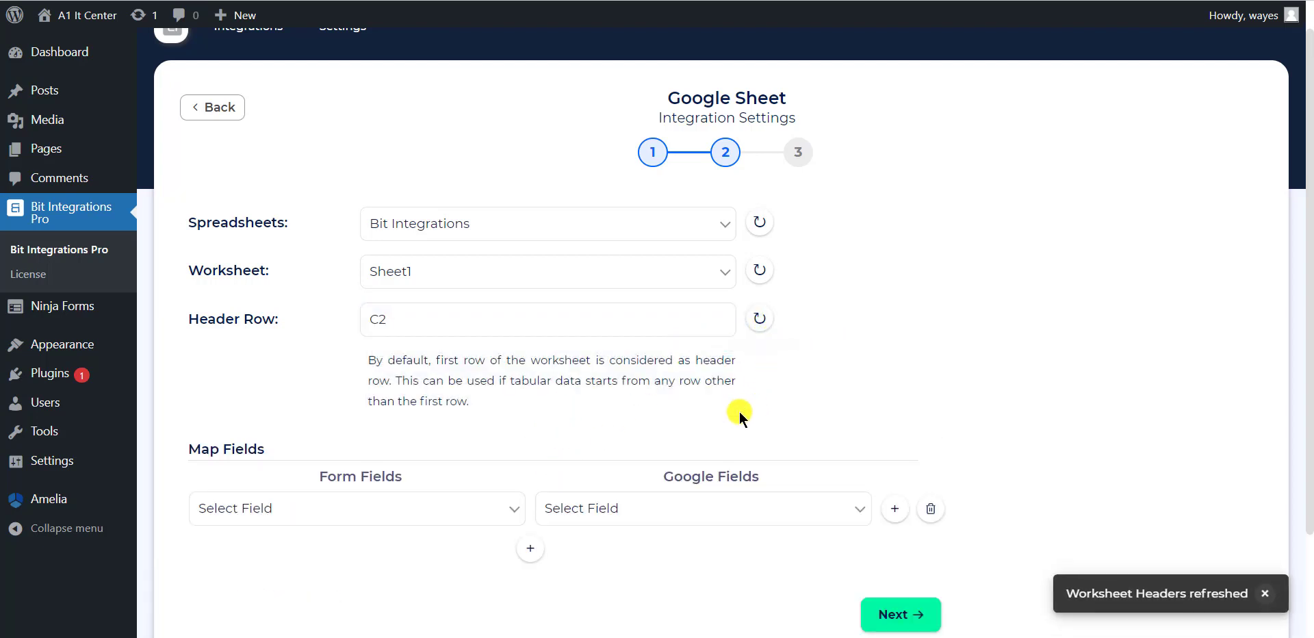
Map form fields Name→First Name, Email→Email and Phone→Phone.
scroll(675, 432, down, 2)
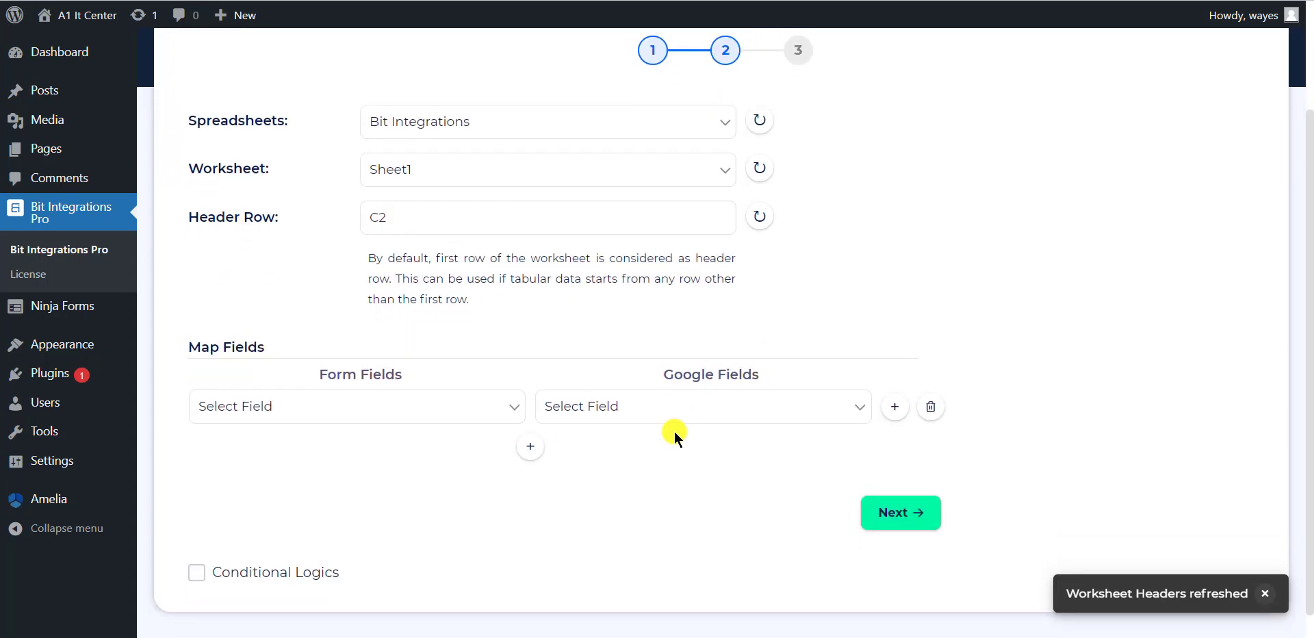
click(448, 411)
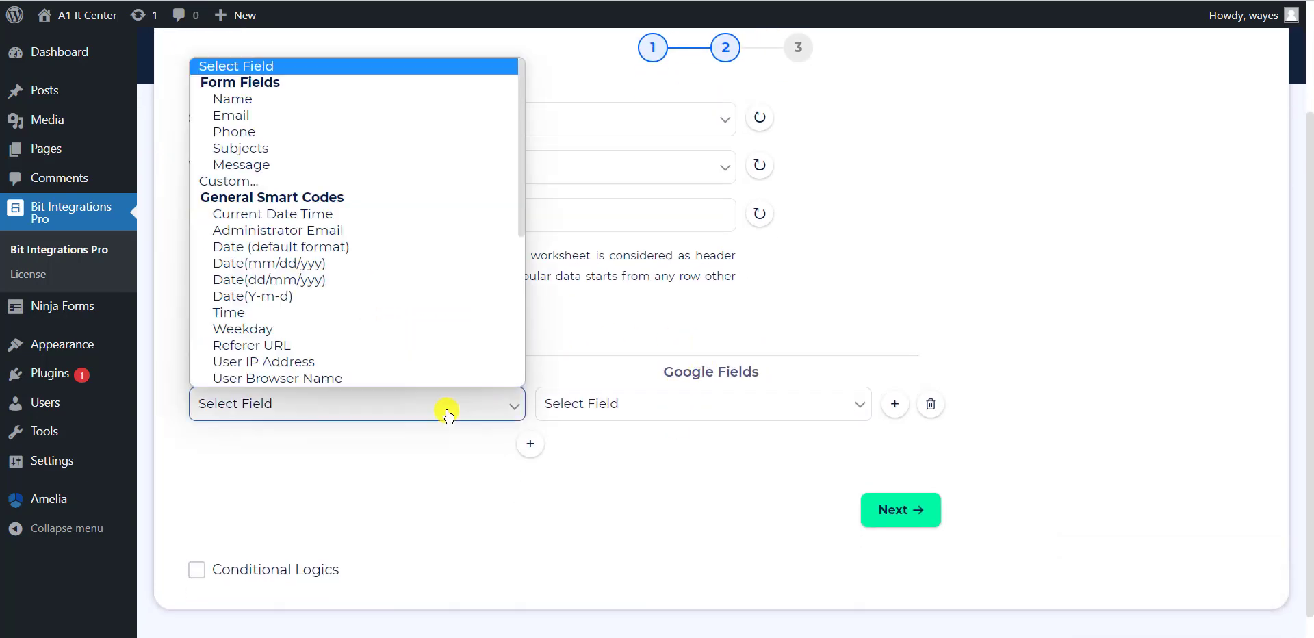
click(258, 98)
click(620, 409)
click(628, 446)
click(530, 443)
click(356, 446)
click(301, 126)
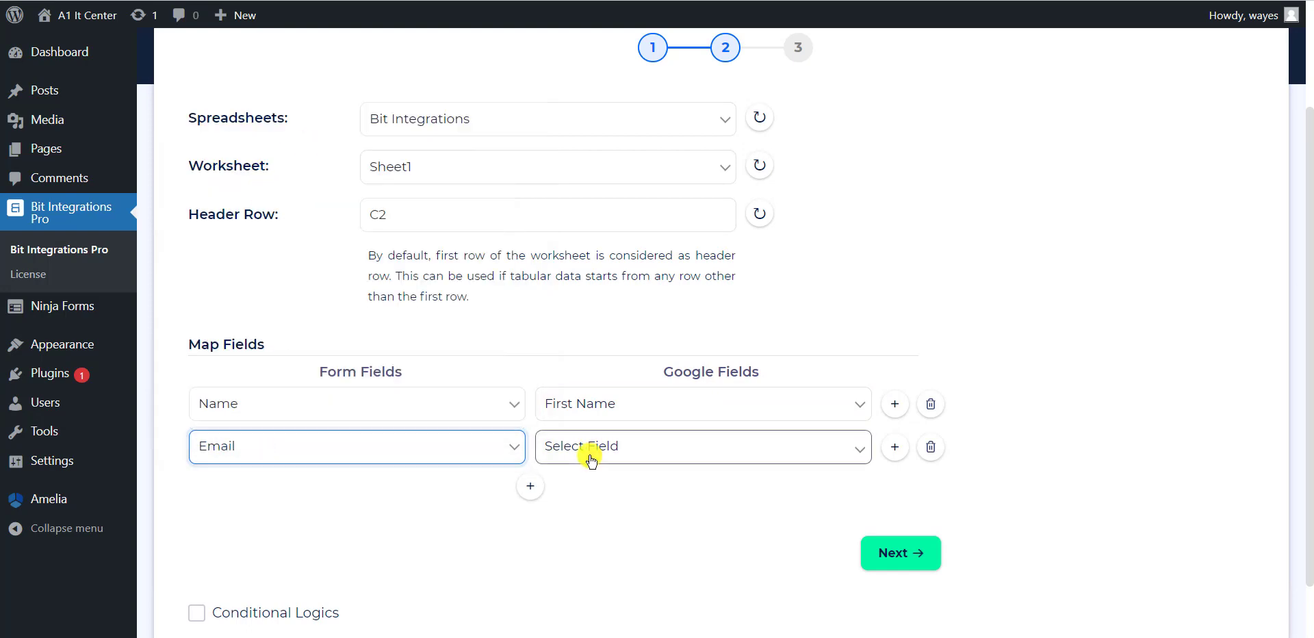
click(592, 446)
click(601, 504)
click(531, 486)
click(356, 487)
click(234, 217)
click(589, 489)
click(605, 564)
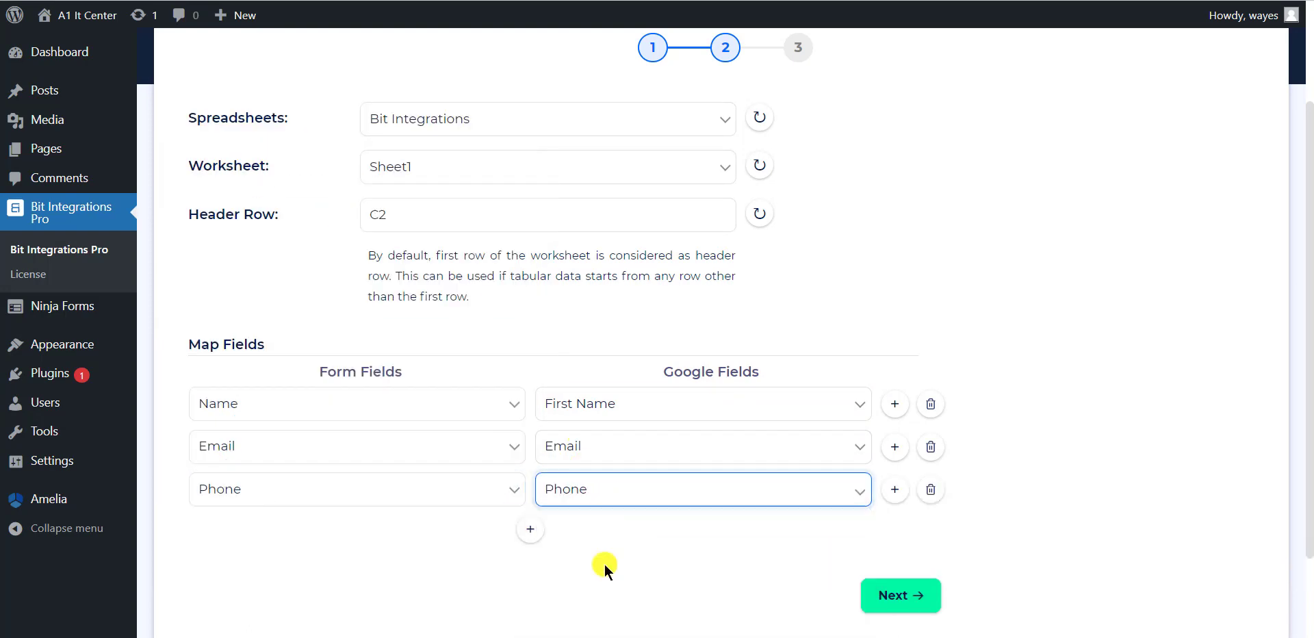
Add mappings Message→Massage and Subjects→Subjects.
click(531, 530)
click(356, 531)
click(308, 293)
scroll(795, 332, down, 3)
click(685, 377)
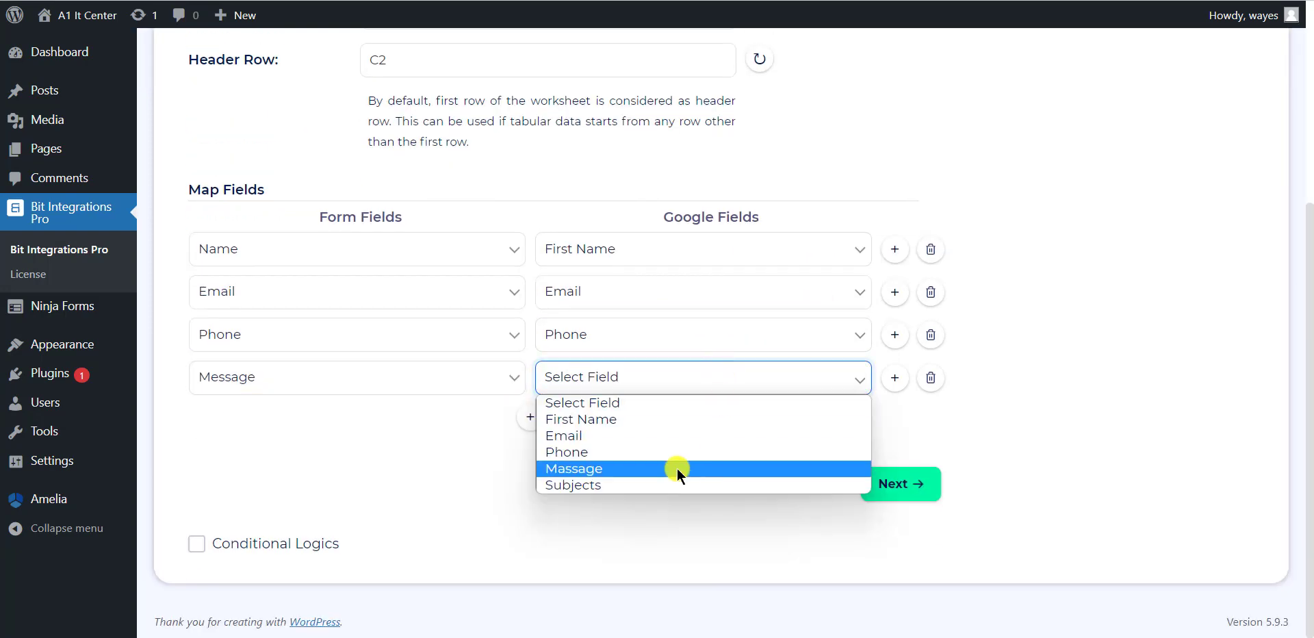
click(678, 466)
click(531, 417)
click(478, 415)
click(379, 134)
click(650, 420)
click(642, 529)
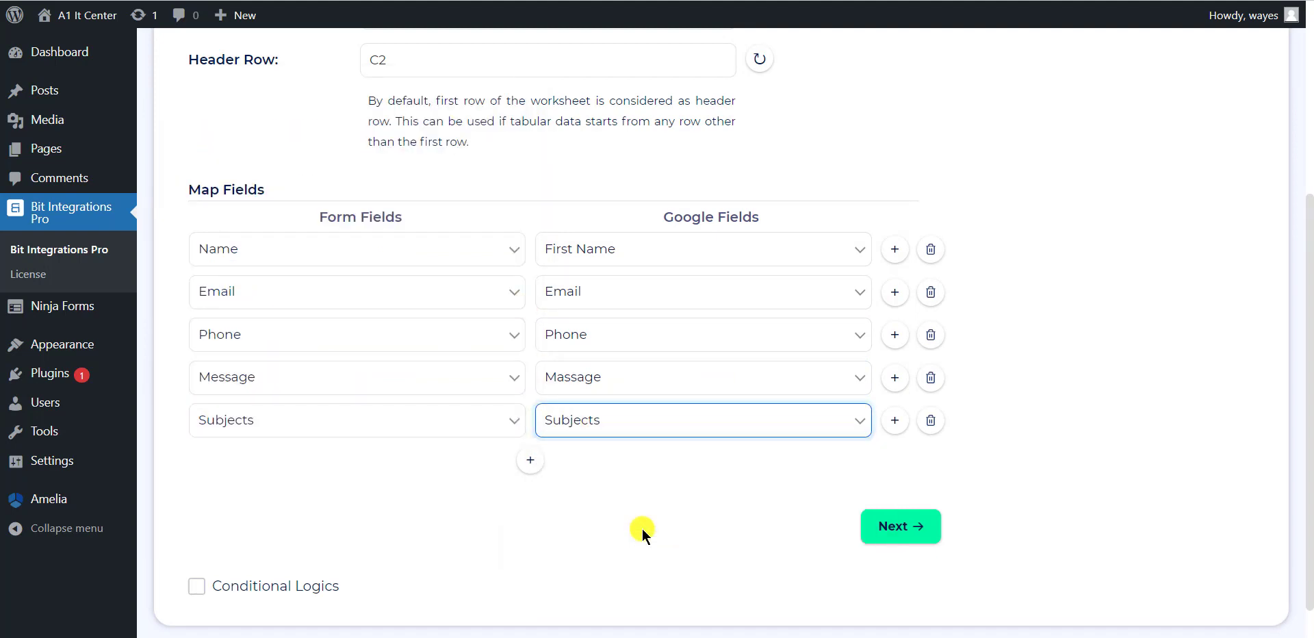
Finish and save the Ninja Forms to Google Sheet integration.
scroll(904, 546, up, 1)
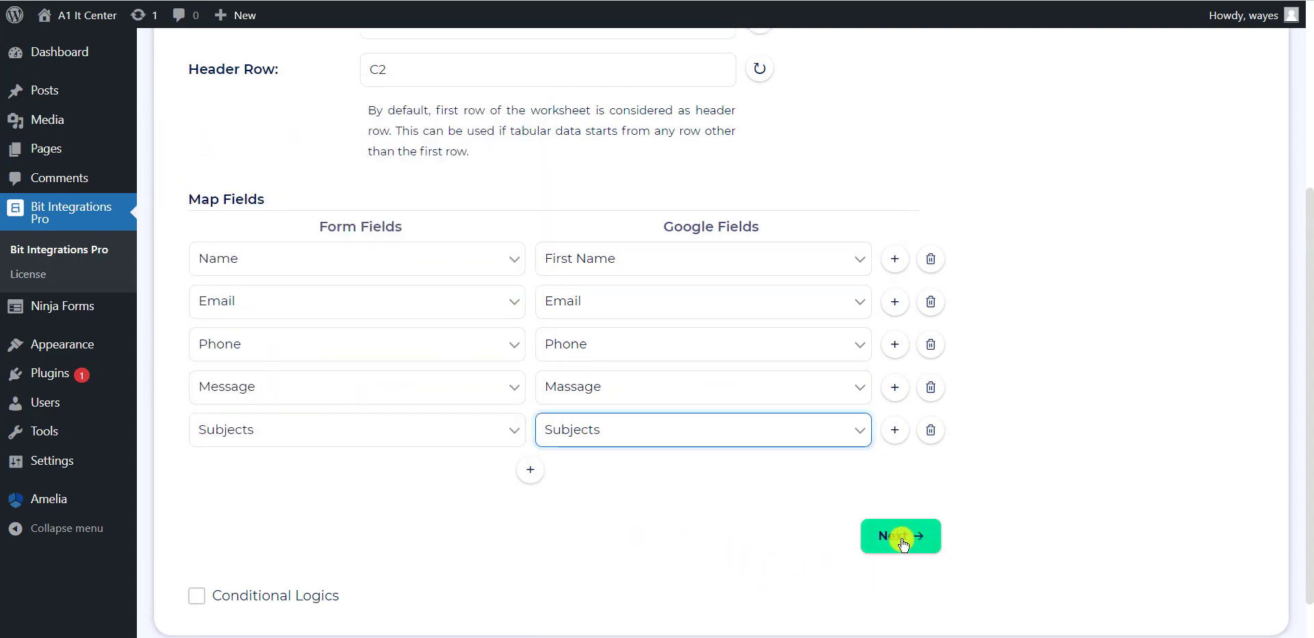
click(901, 547)
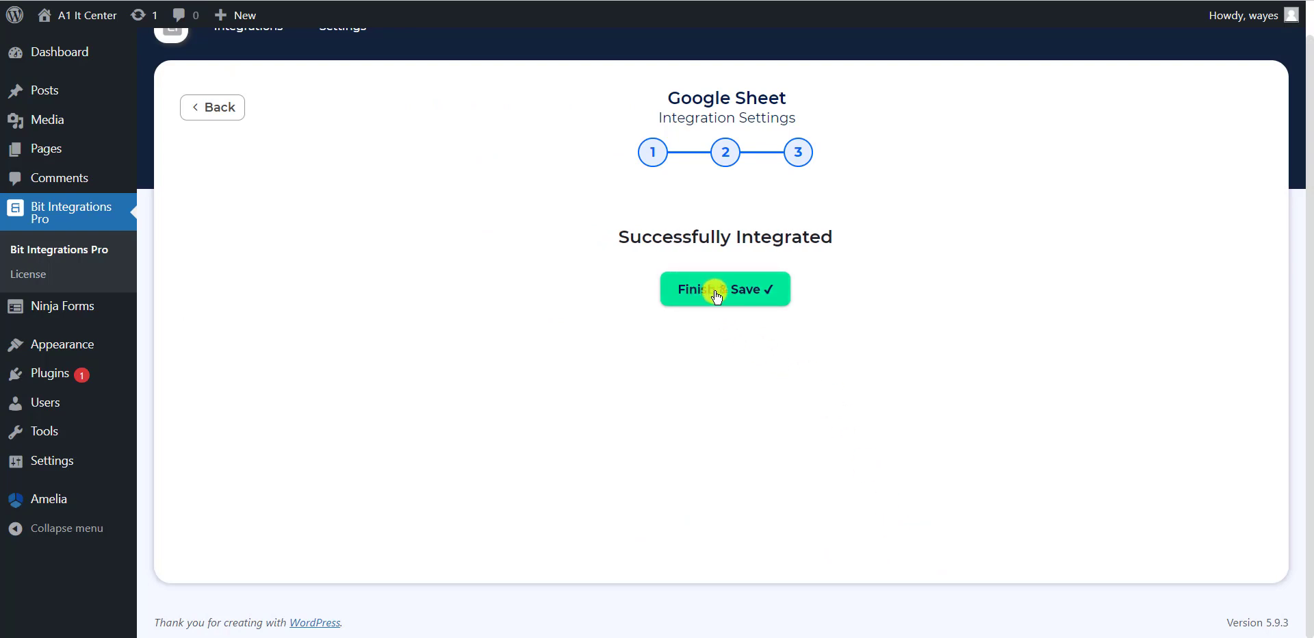
click(717, 296)
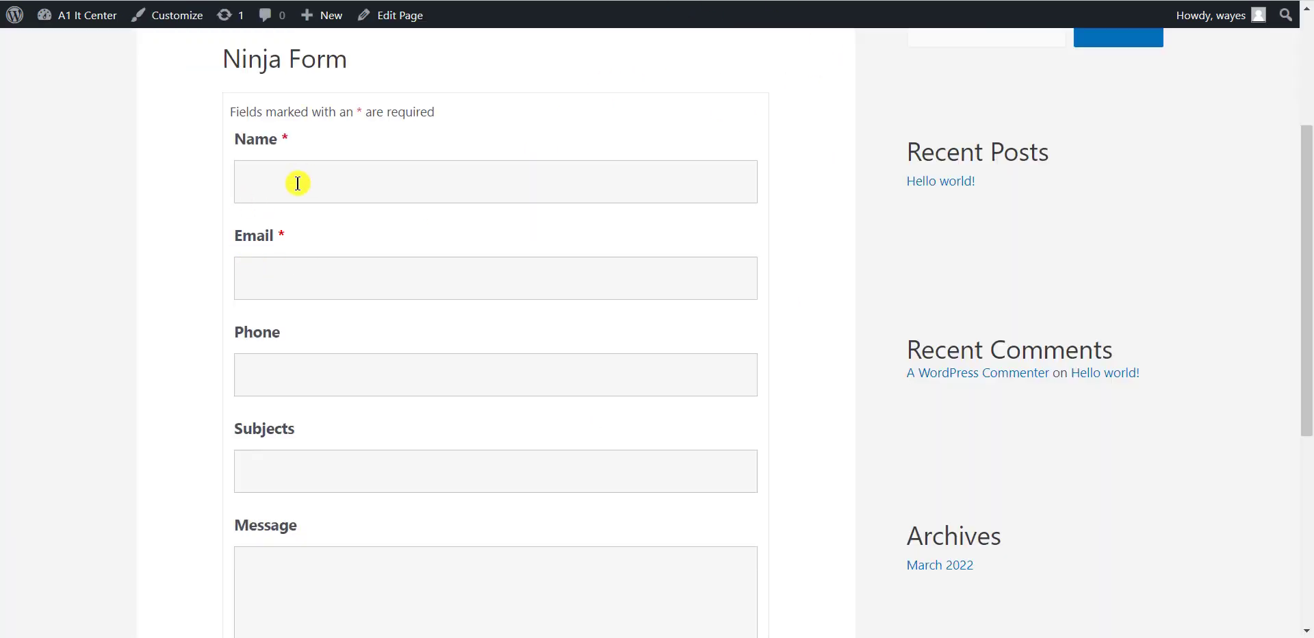
Fill in the test entry's name, email address and phone number on the front-end form.
click(298, 182)
text(Wayes)
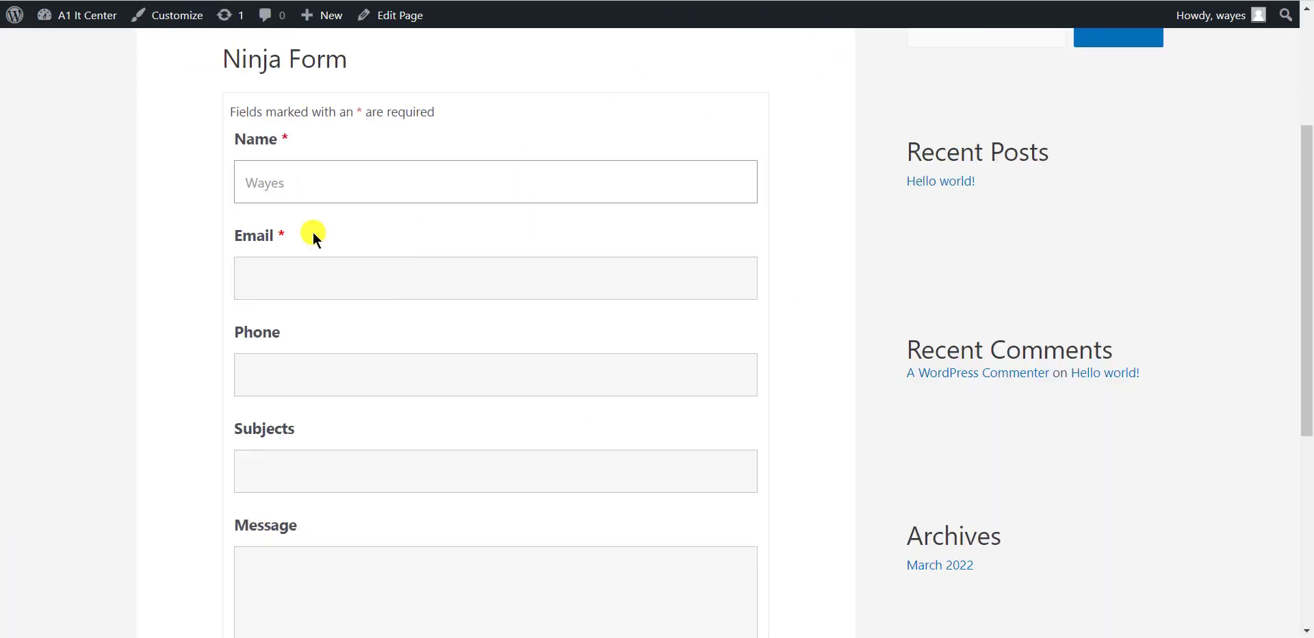
click(320, 276)
click(297, 337)
click(296, 359)
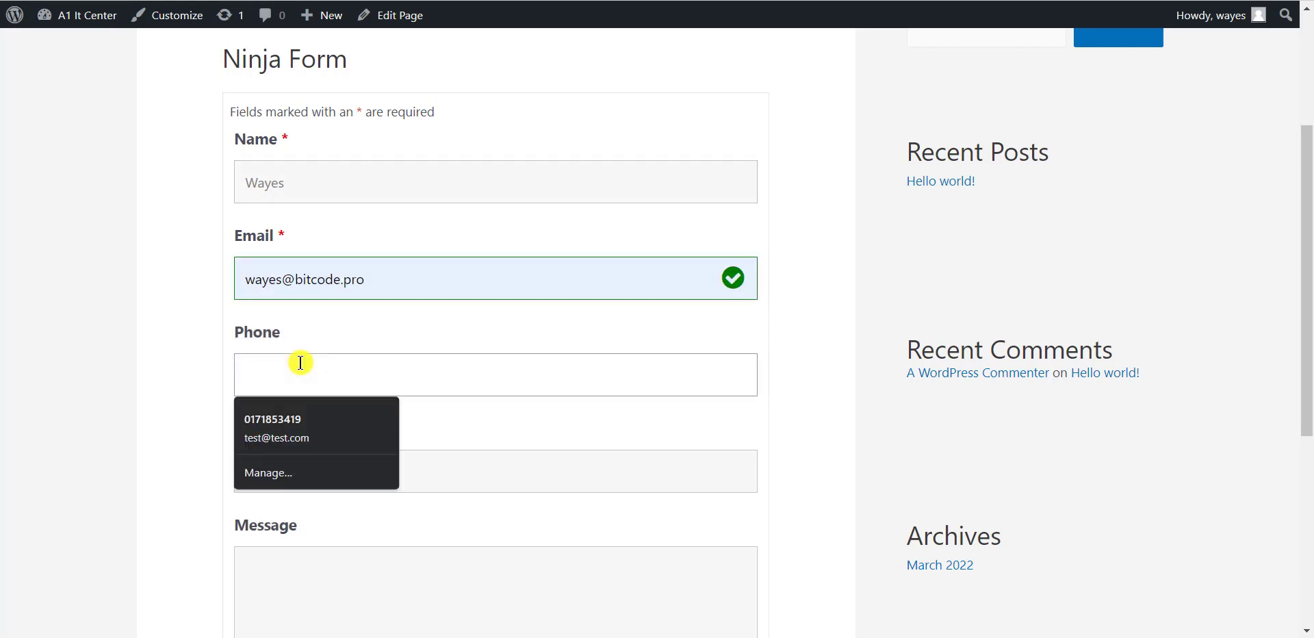
Enter subject 'Test' and message 'Hello World', then submit the form.
click(364, 465)
text(Tesk)
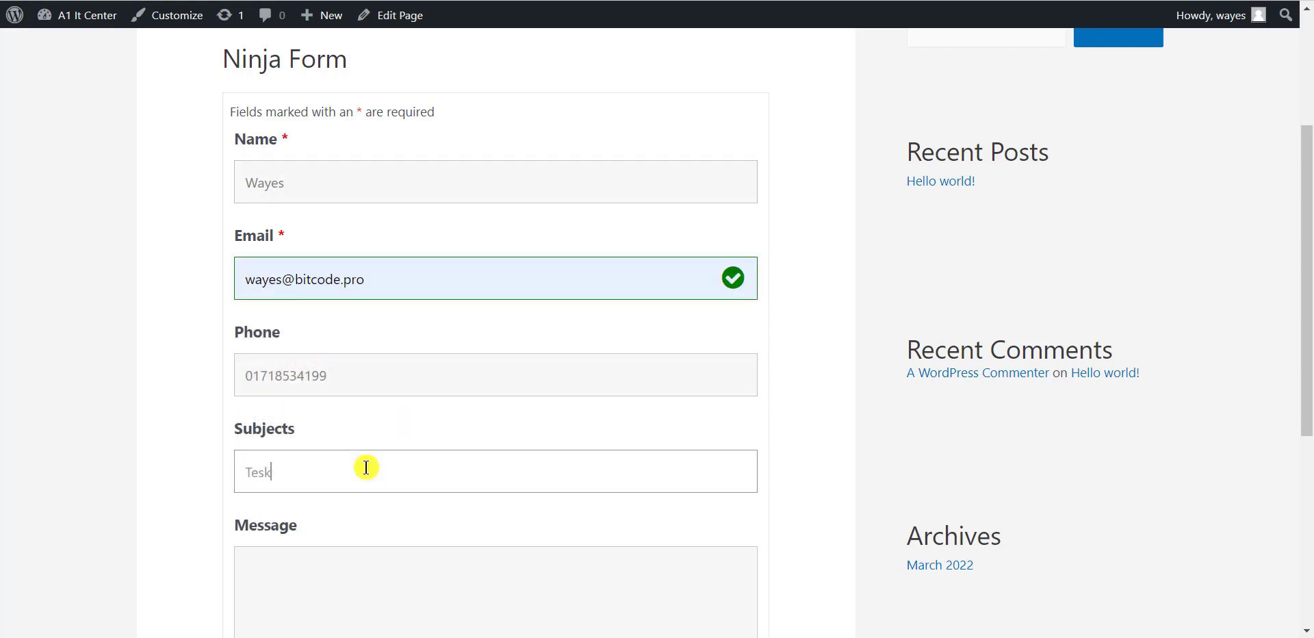
text(t)
scroll(493, 463, down, 2)
click(447, 451)
text(Hello W)
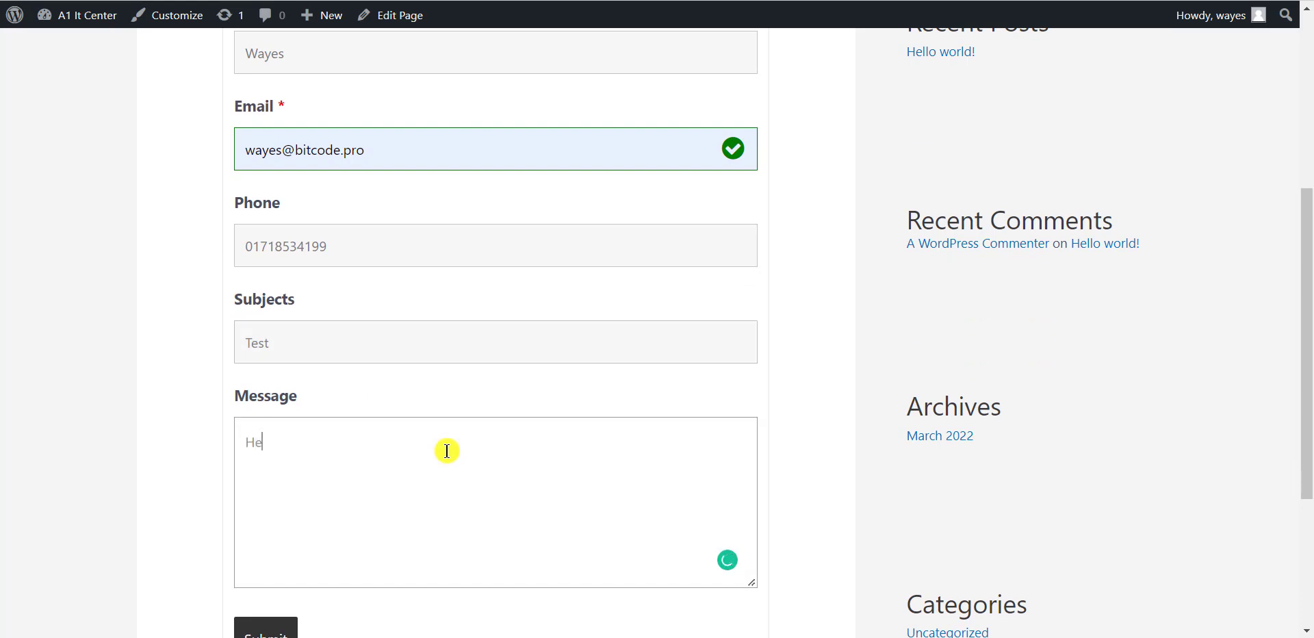
text(orld)
scroll(446, 450, down, 1)
click(267, 574)
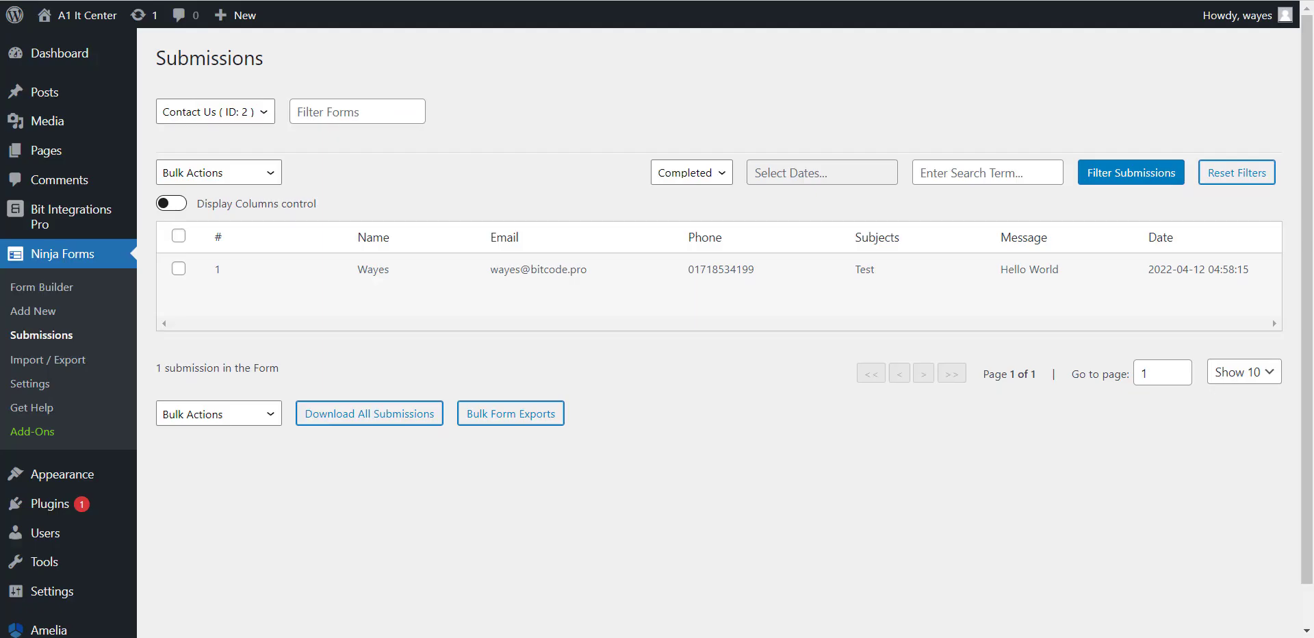
Check the Contact Us submission with subject Test and message Hello World in Ninja Forms.
mouse_move(463, 323)
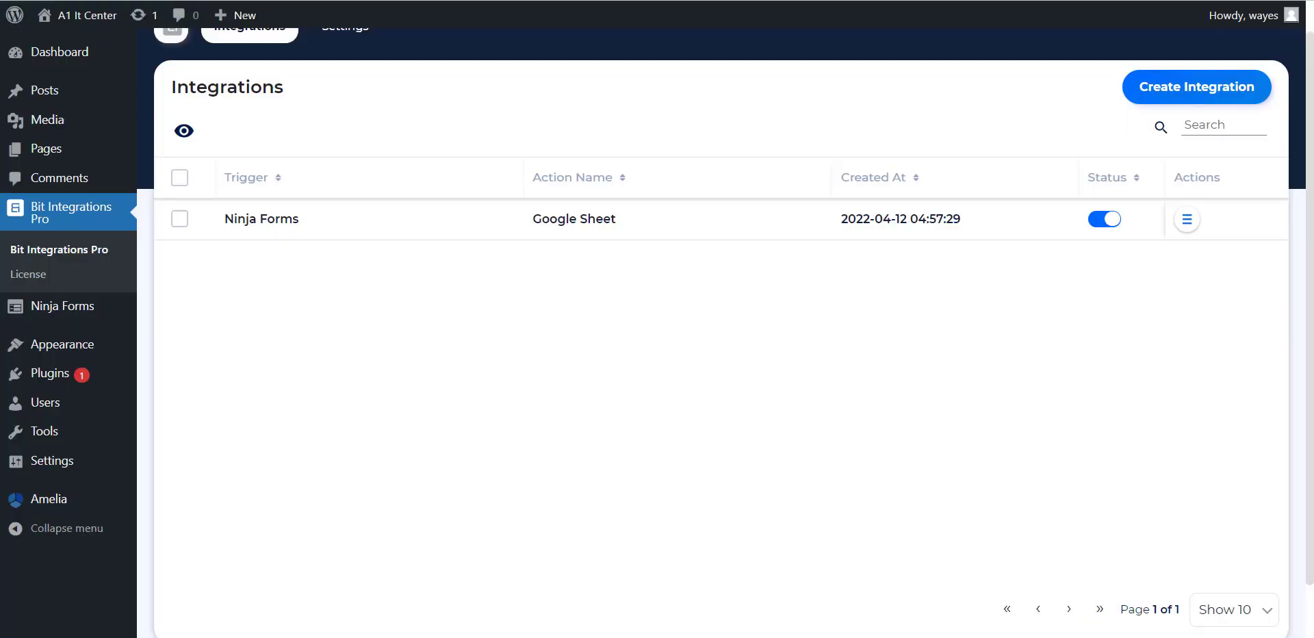
Open the Google Sheet integration's Timeline and highlight the successful insert logged for the test.
click(1189, 223)
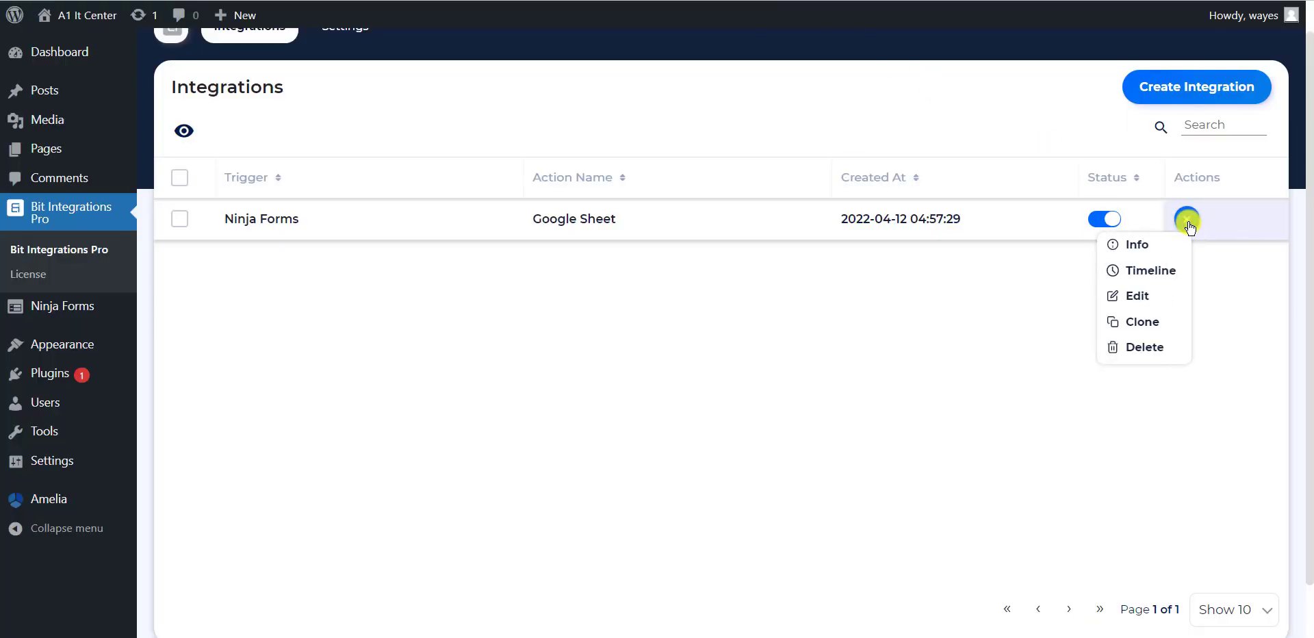
click(1156, 273)
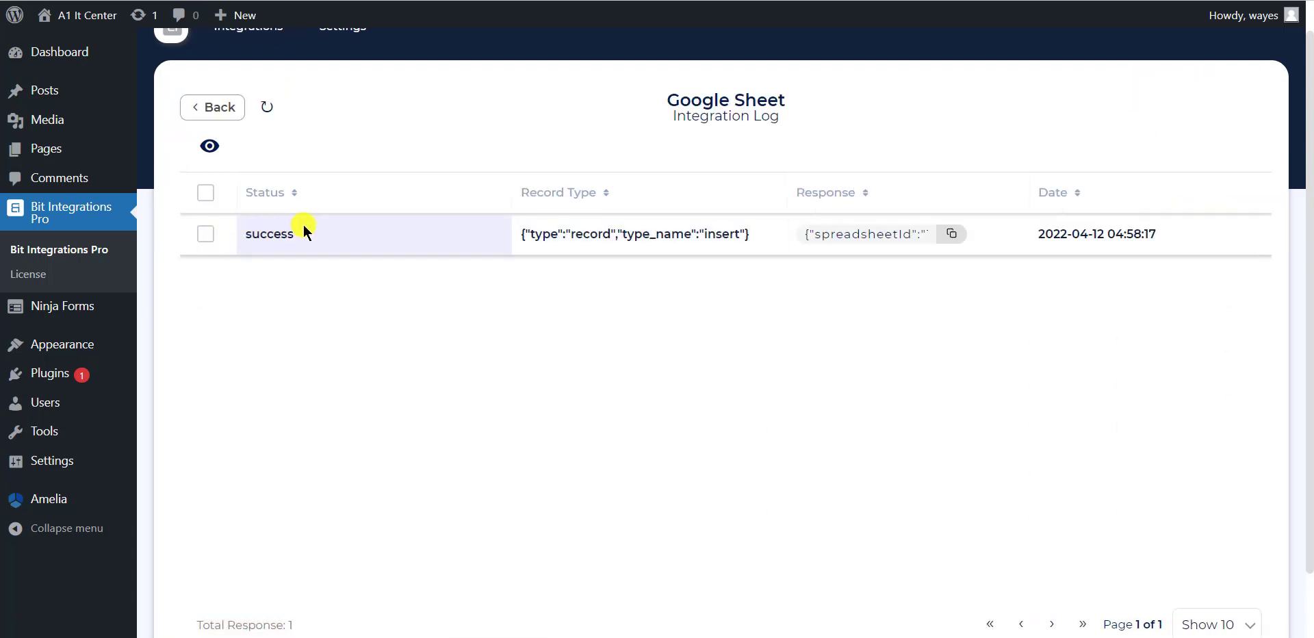
drag(303, 232, 237, 232)
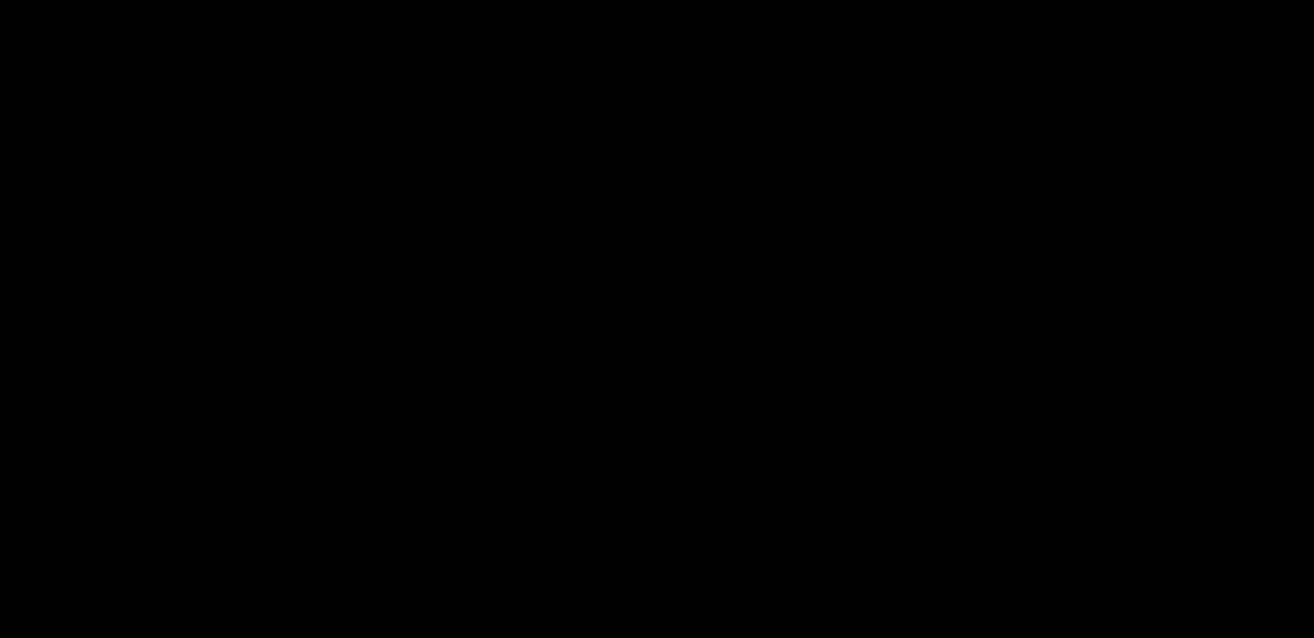